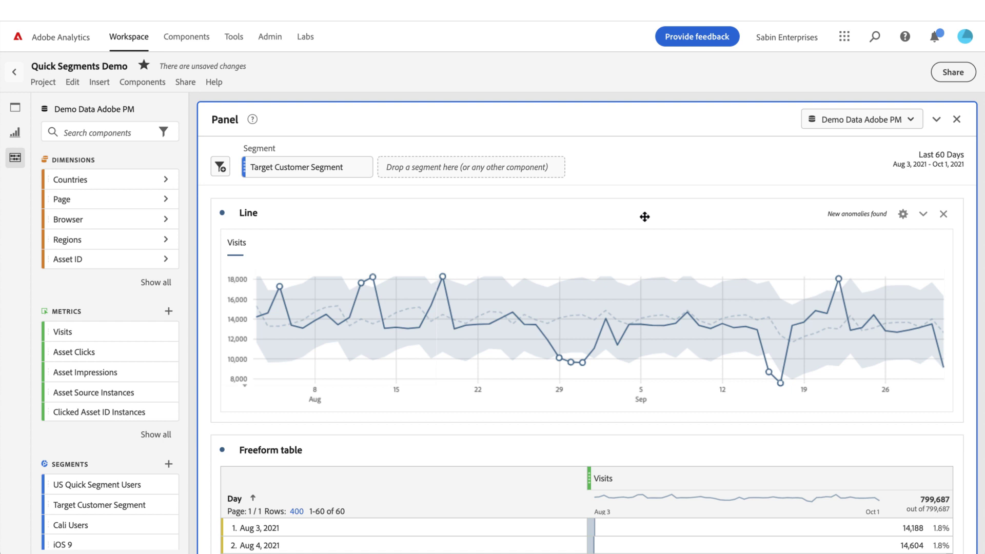
- Open a new quick segment builder for the panel and keep its scope at Hit
{"action": "left_click", "coordinate": [221, 167]}
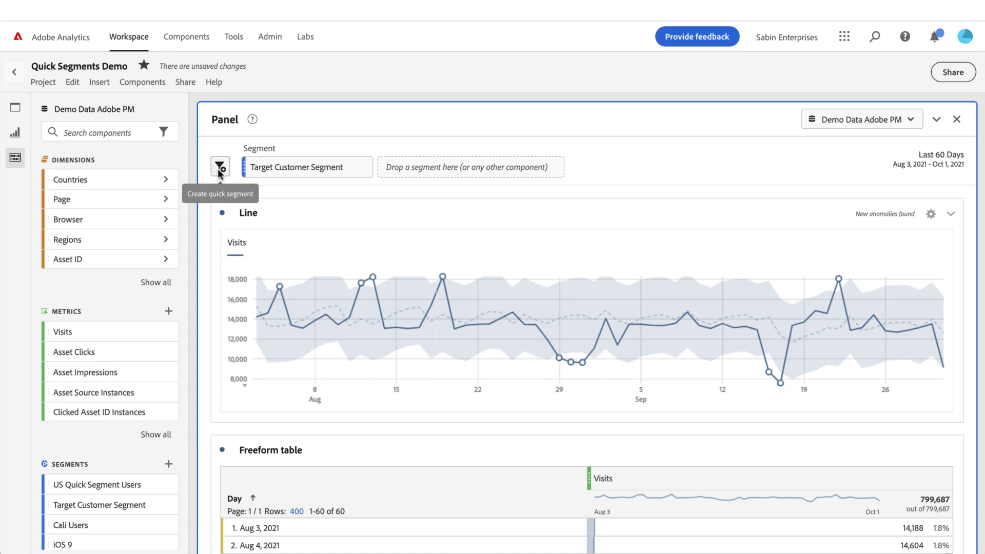
{"action": "left_click", "coordinate": [218, 167]}
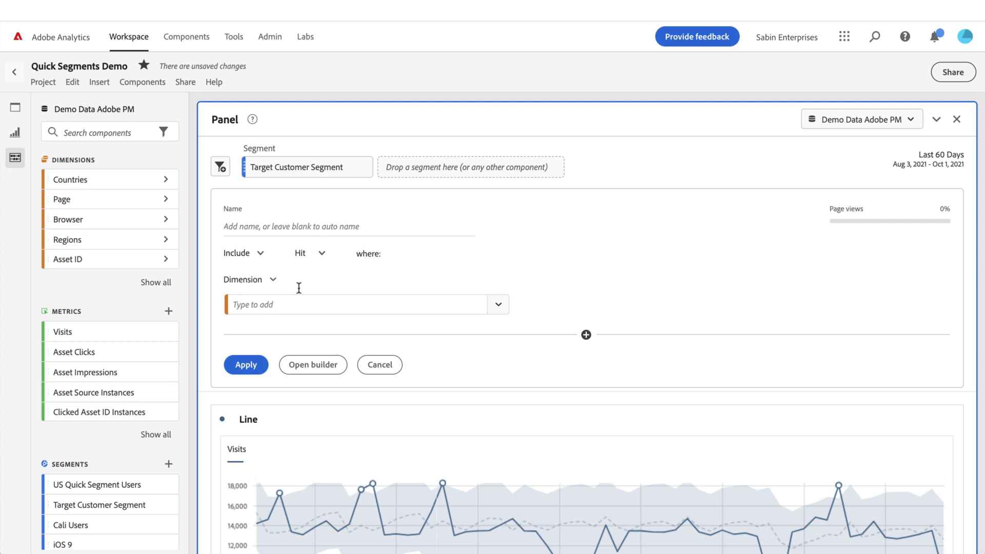
{"action": "left_click", "coordinate": [308, 254]}
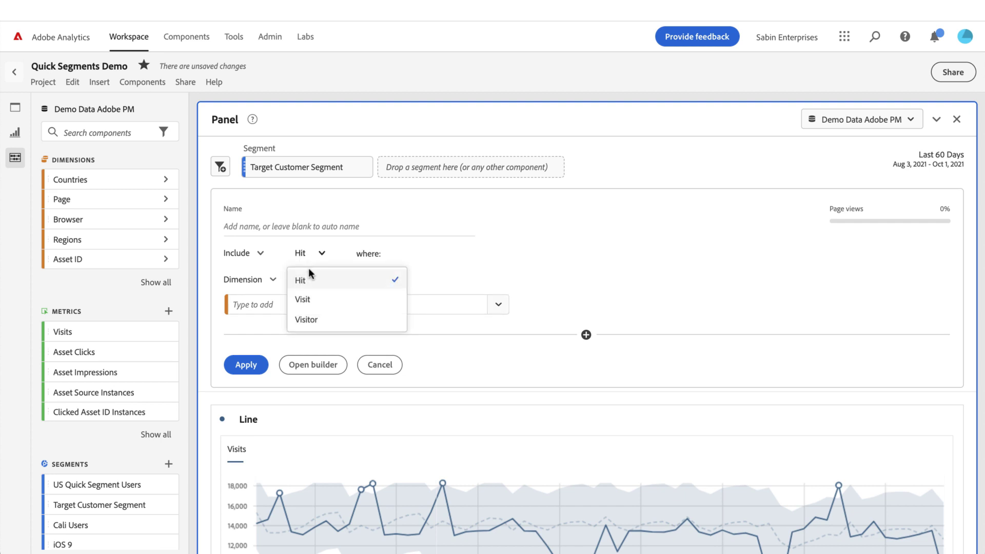
{"action": "left_click", "coordinate": [319, 258]}
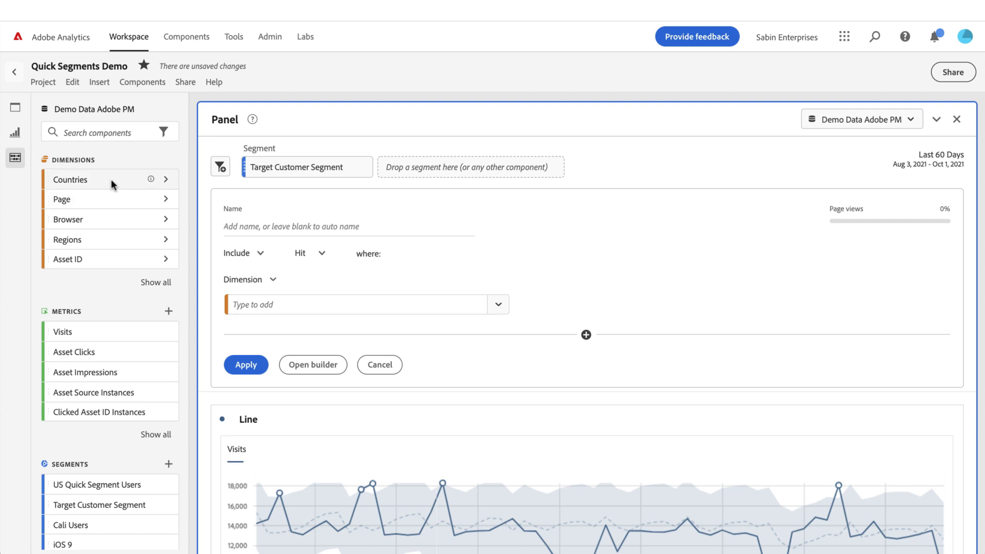
- Add a Countries rule set to United States, replacing a mistaken United Kingdom choice
{"action": "left_click_drag", "start_coordinate": [109, 180], "coordinate": [290, 309]}
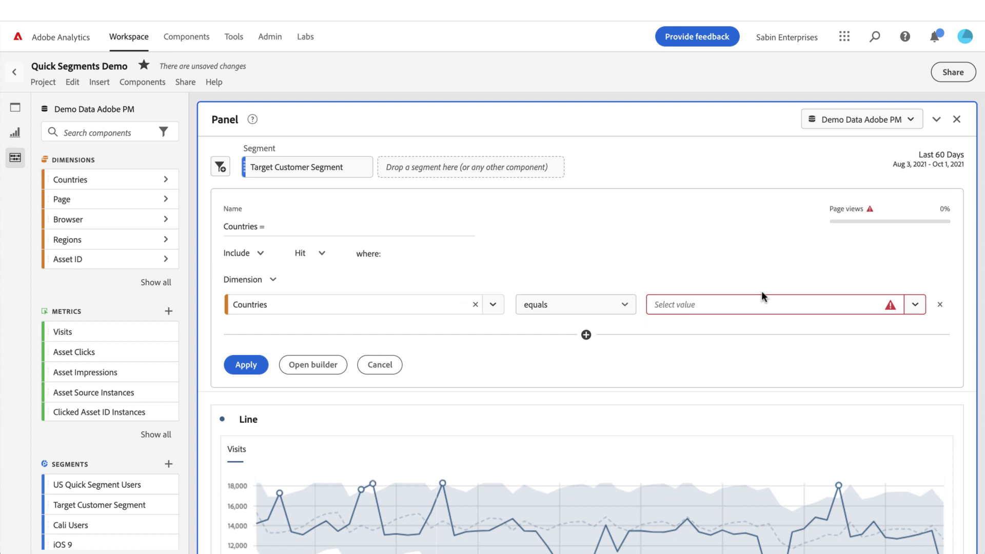
{"action": "left_click", "coordinate": [731, 307]}
{"action": "type", "text": "united"}
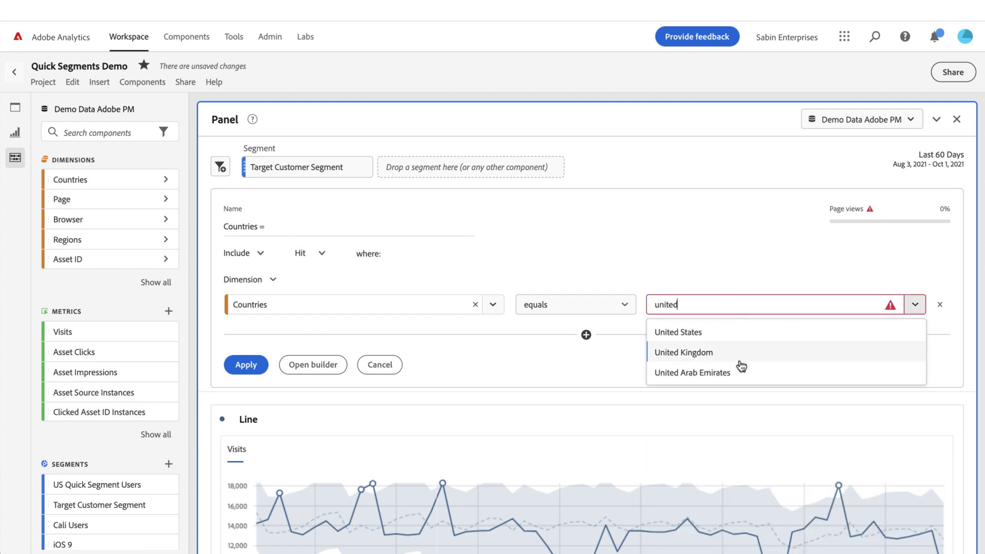
{"action": "left_click", "coordinate": [739, 354]}
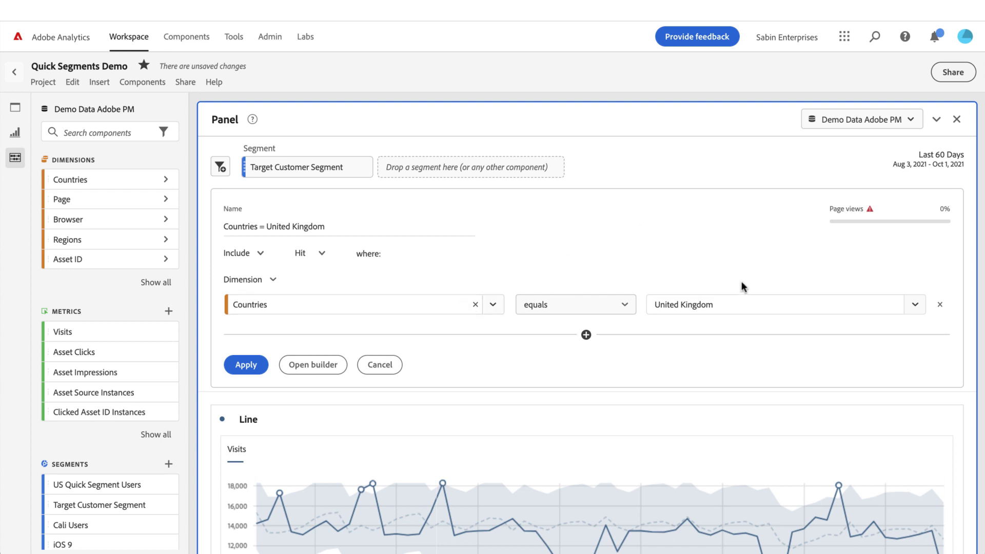
{"action": "left_click", "coordinate": [778, 305]}
{"action": "key", "text": "BackSpace"}
{"action": "left_click", "coordinate": [692, 226]}
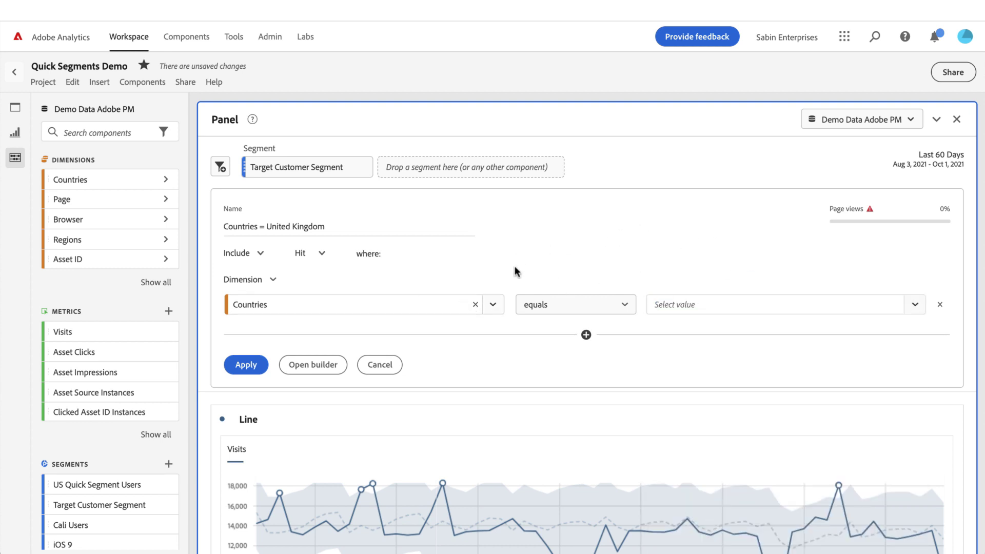
{"action": "left_click", "coordinate": [694, 302]}
{"action": "type", "text": "unite"}
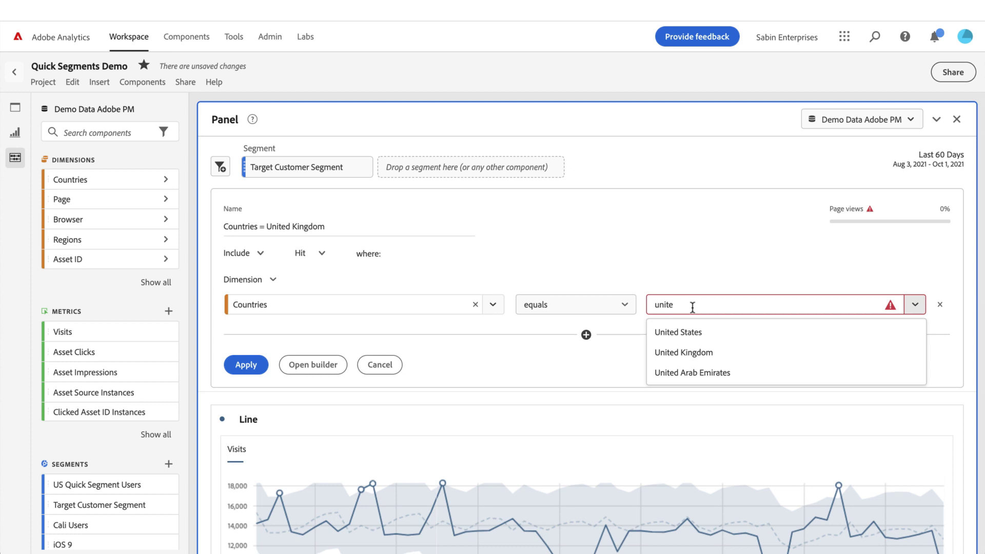
{"action": "left_click", "coordinate": [703, 336]}
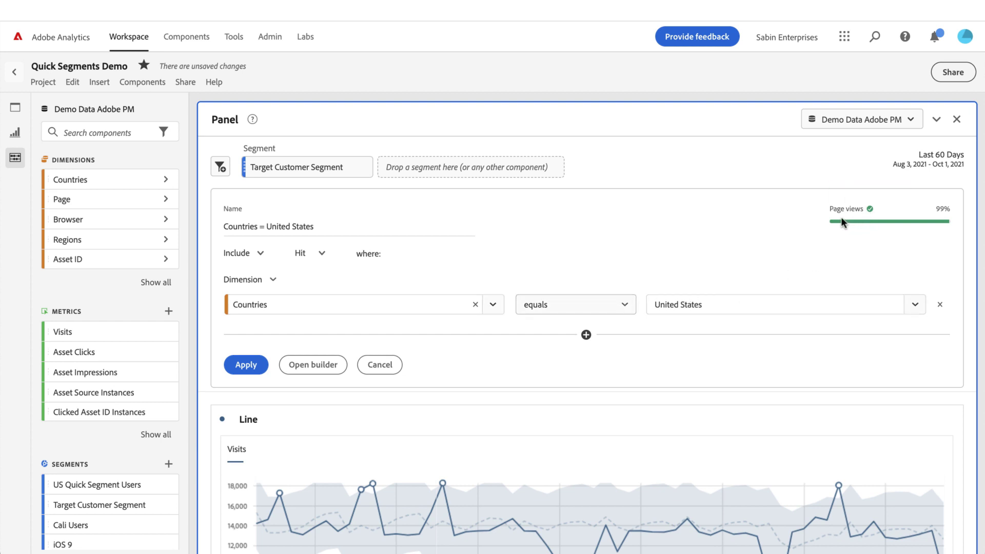
{"action": "mouse_move", "coordinate": [870, 209]}
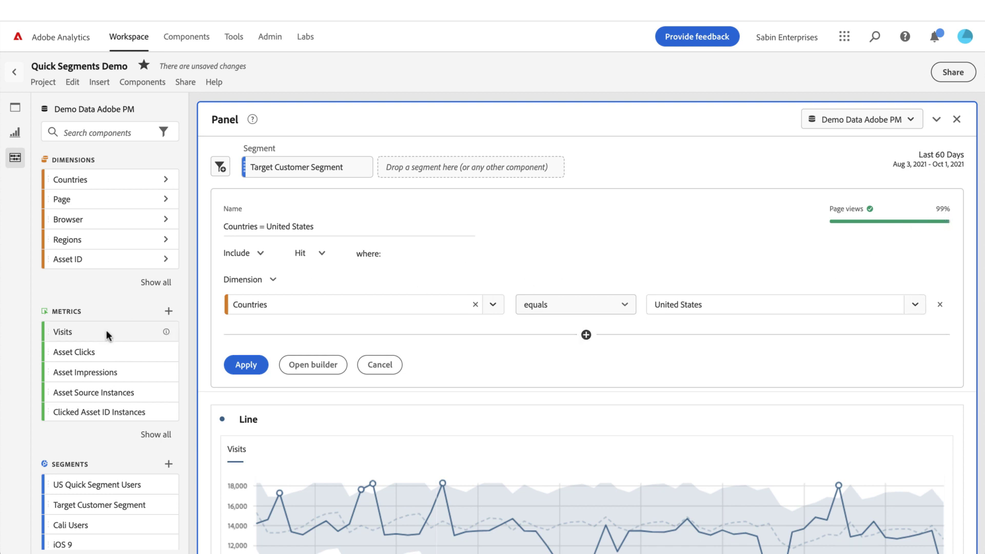
- Add a Visits equals 1 rule and a Date Range rule of Last 30 Days
{"action": "left_click_drag", "start_coordinate": [107, 331], "coordinate": [265, 335]}
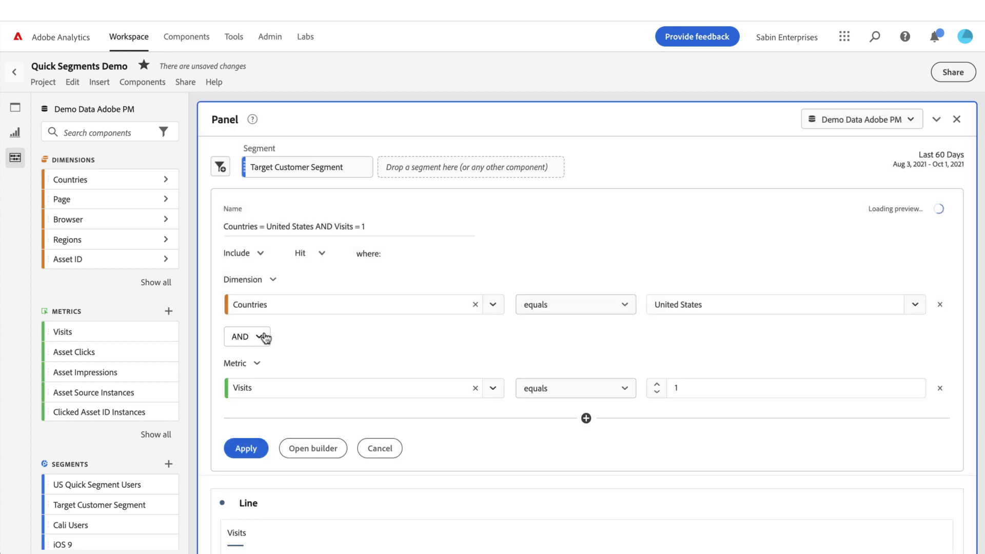
{"action": "left_click", "coordinate": [586, 419]}
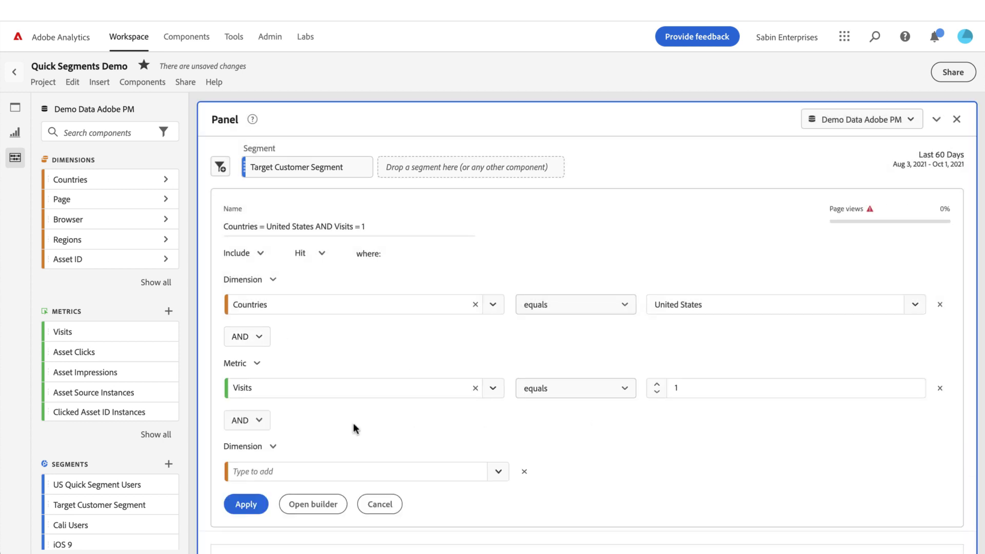
{"action": "scroll", "coordinate": [353, 423], "scroll_direction": "down", "scroll_amount": 2}
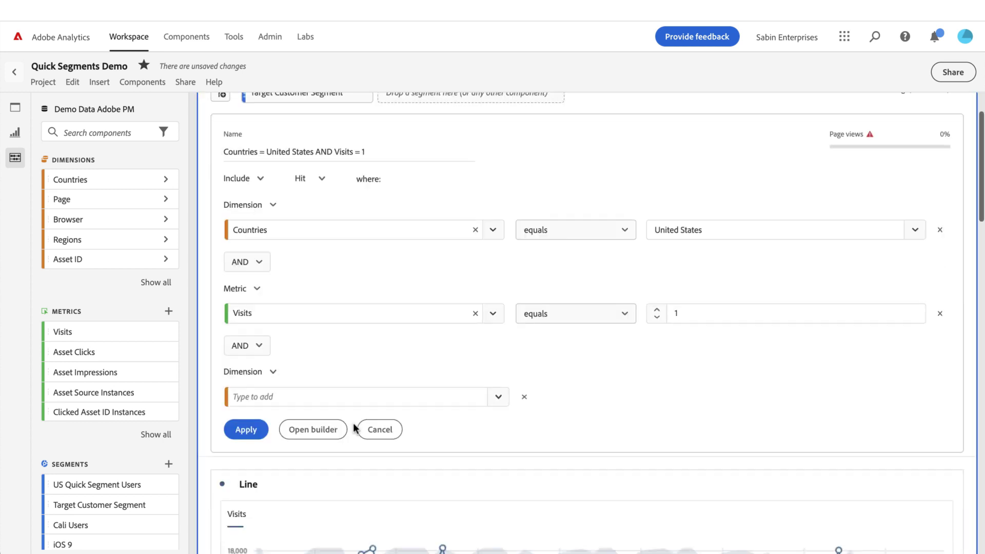
{"action": "left_click", "coordinate": [272, 370]}
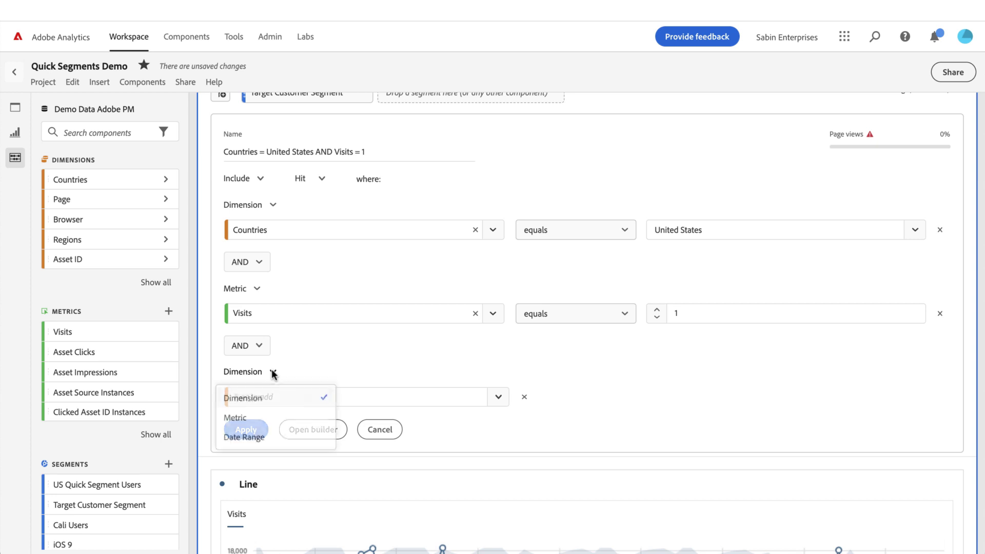
{"action": "left_click", "coordinate": [250, 440]}
{"action": "scroll", "coordinate": [119, 396], "scroll_direction": "down", "scroll_amount": 3}
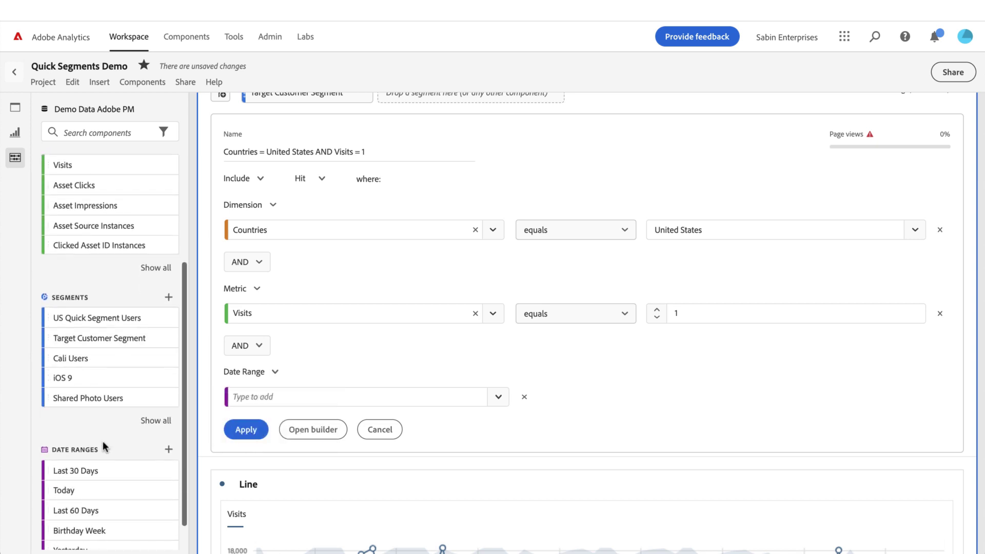
{"action": "left_click_drag", "start_coordinate": [94, 470], "coordinate": [286, 391]}
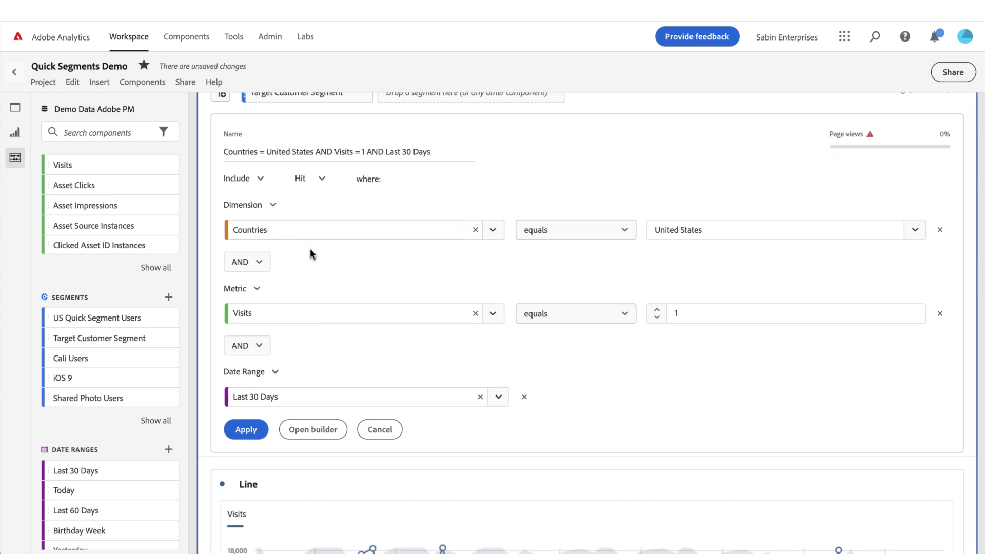
- Change the Visits rule to greater than or equal to 1 and join the rules with OR
{"action": "left_click", "coordinate": [561, 313]}
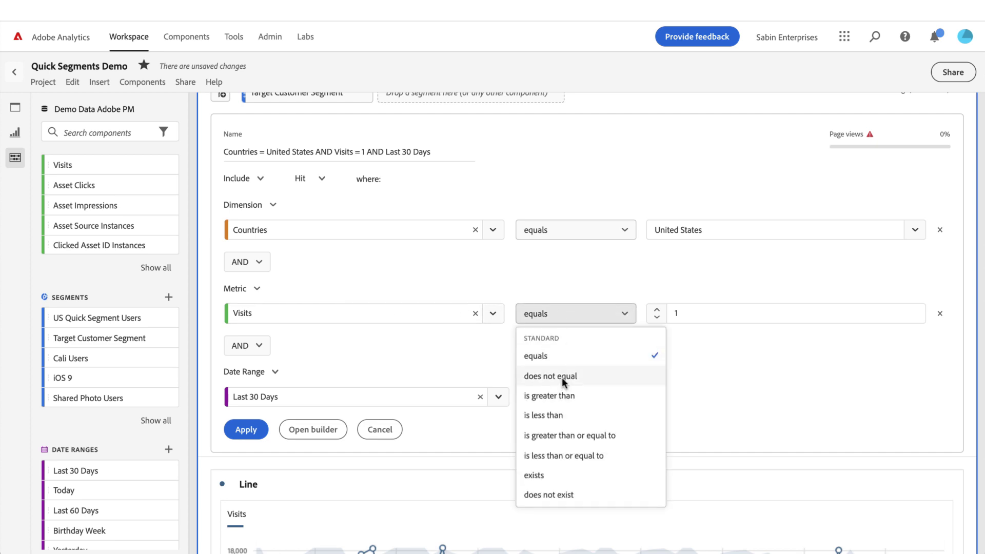
{"action": "left_click", "coordinate": [552, 436]}
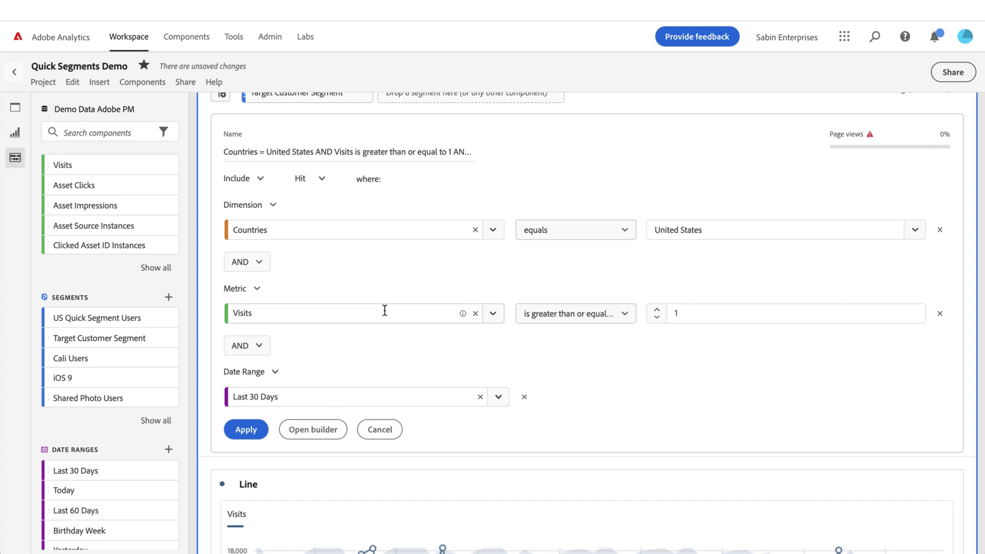
{"action": "left_click", "coordinate": [258, 263]}
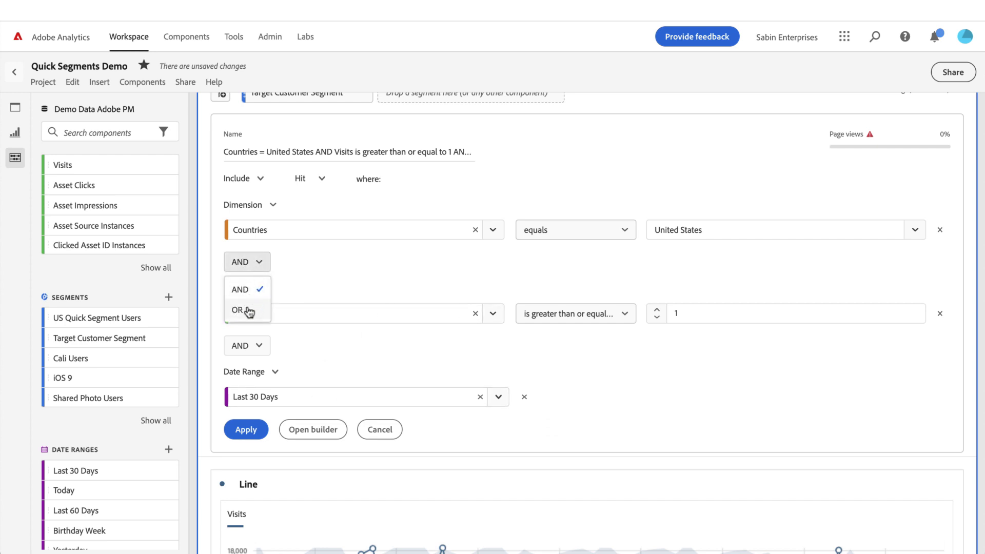
{"action": "left_click", "coordinate": [248, 310]}
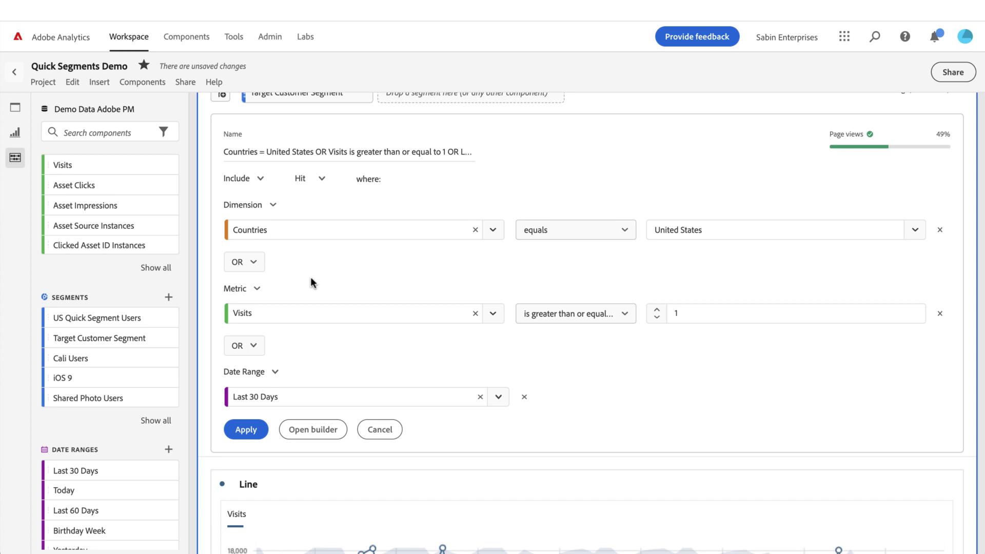
{"action": "scroll", "coordinate": [366, 331], "scroll_direction": "up", "scroll_amount": 2}
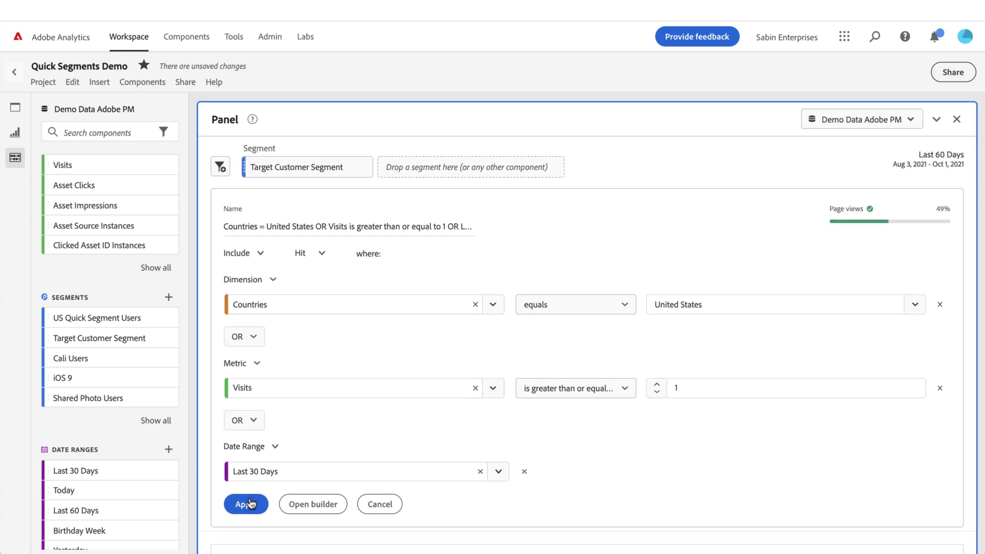
- Apply the OR-joined quick segment and review its definition on the segment chip
{"action": "left_click", "coordinate": [245, 504]}
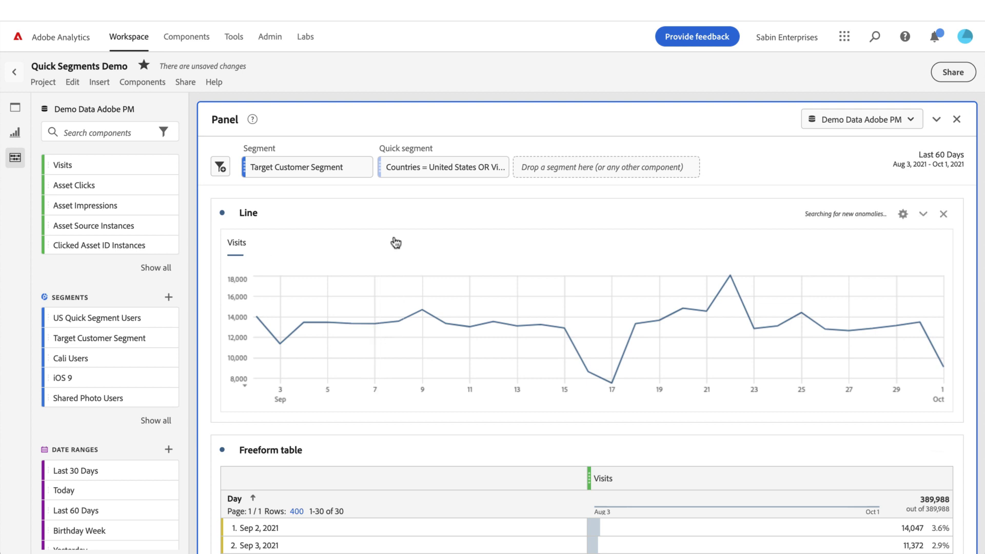
{"action": "mouse_move", "coordinate": [405, 171]}
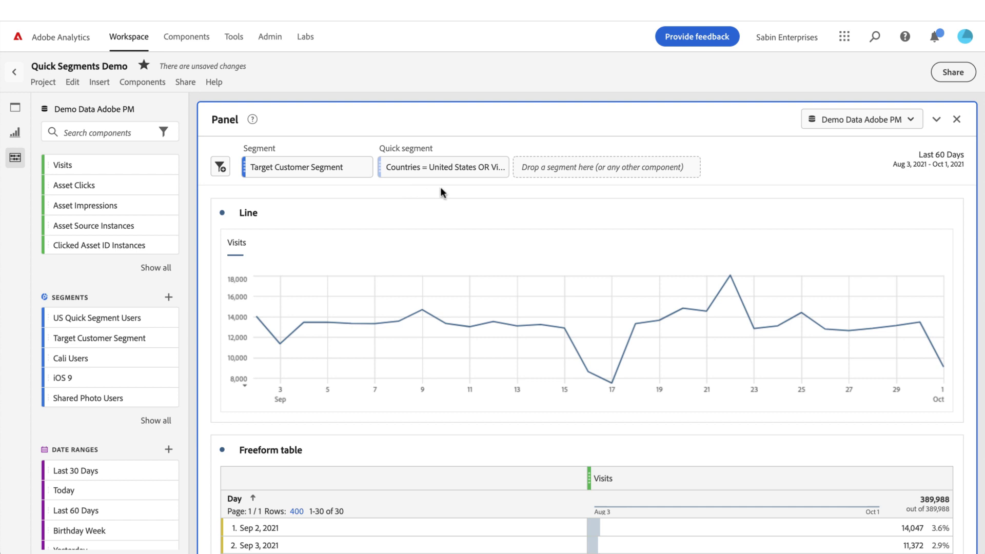
{"action": "mouse_move", "coordinate": [476, 173]}
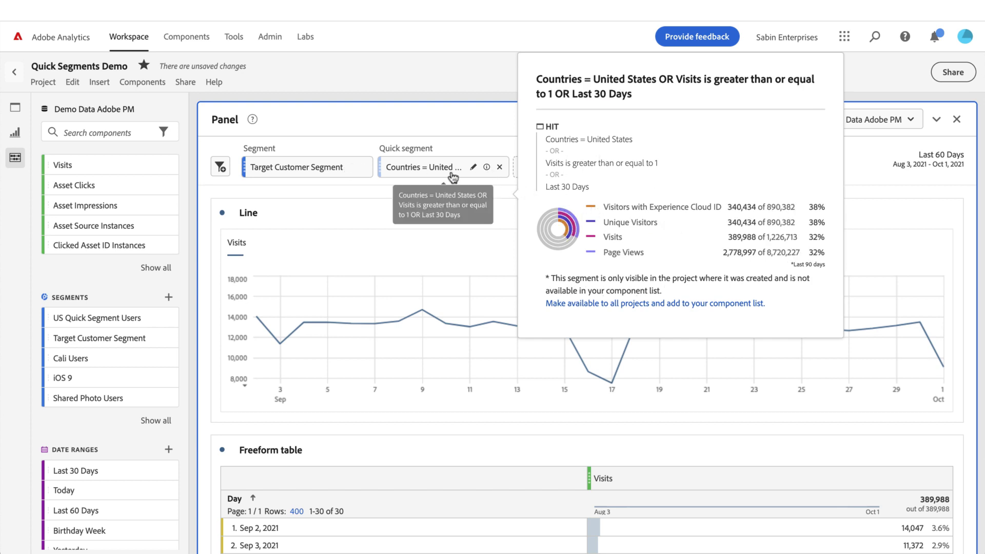
- Edit the quick segment, deleting the Visits and Last 30 Days rules
{"action": "left_click", "coordinate": [473, 169]}
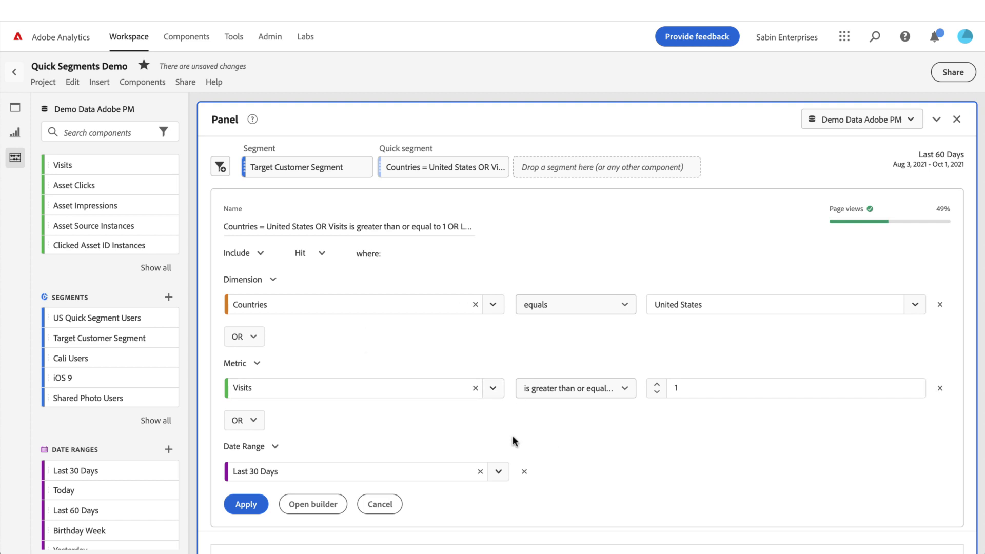
{"action": "left_click", "coordinate": [475, 388]}
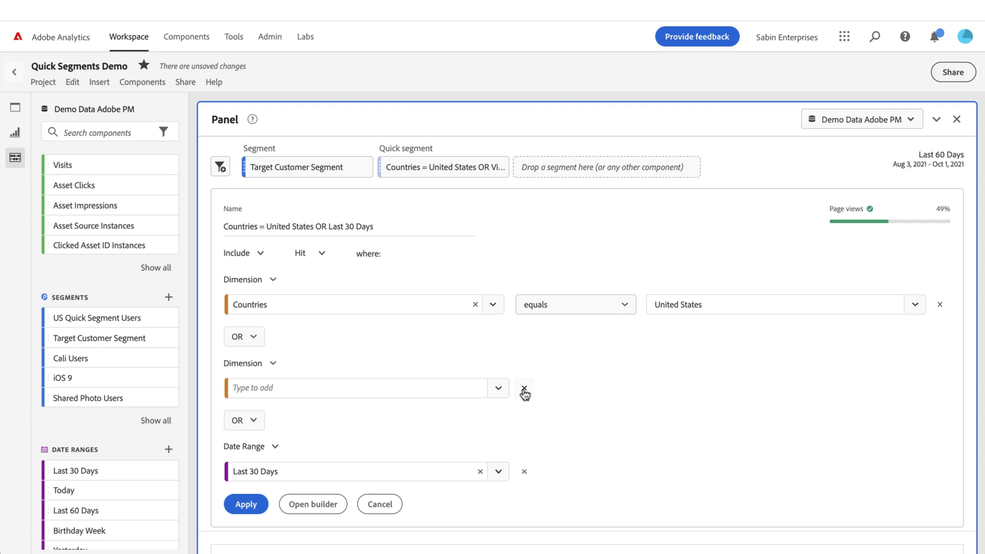
{"action": "left_click", "coordinate": [524, 389]}
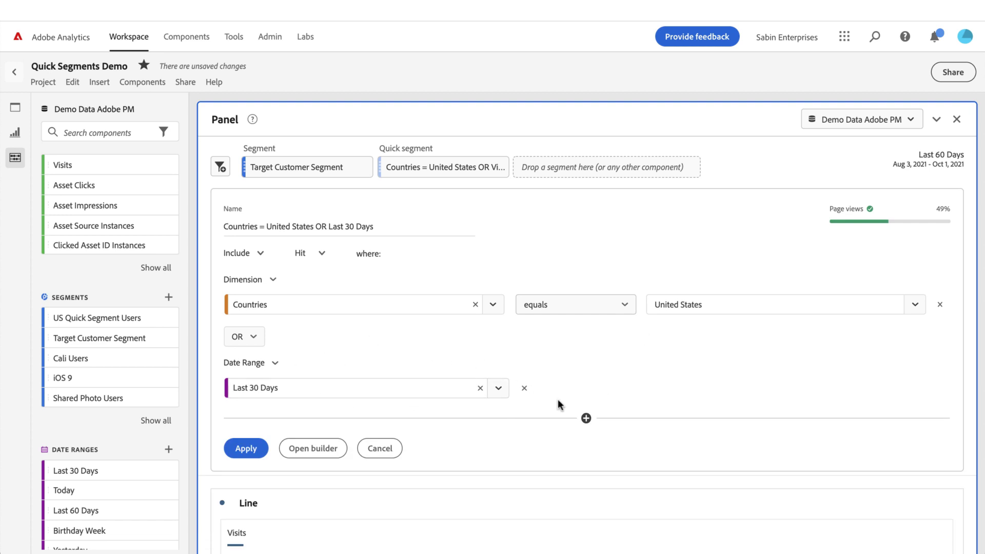
{"action": "left_click", "coordinate": [524, 388]}
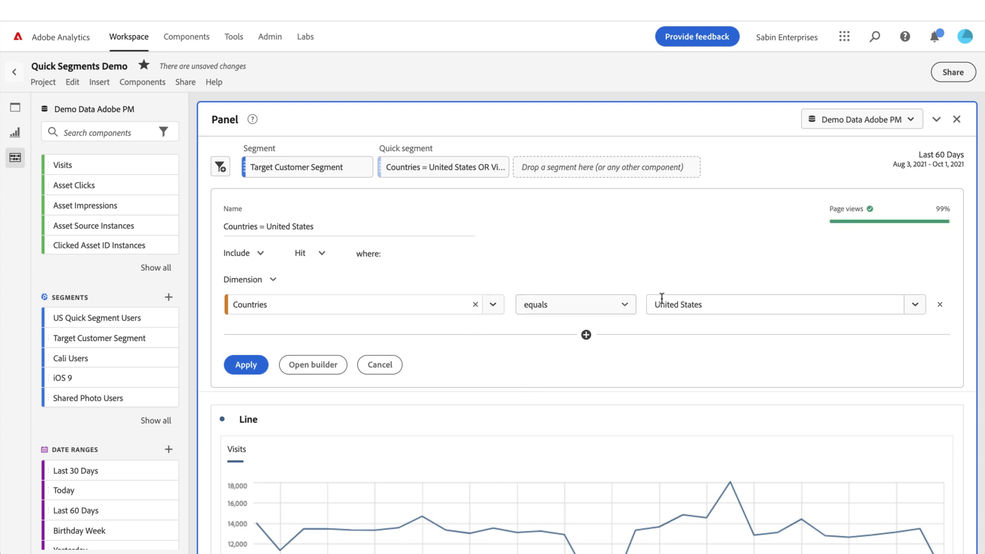
- Apply the Countries = United States quick segment, then reopen its editor
{"action": "left_click", "coordinate": [256, 363]}
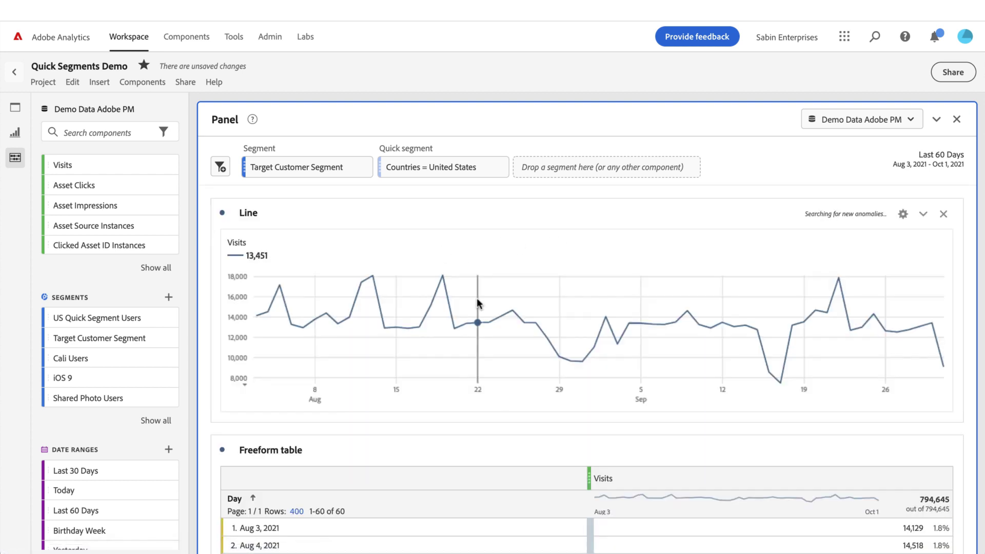
{"action": "scroll", "coordinate": [478, 300], "scroll_direction": "down", "scroll_amount": 3}
{"action": "scroll", "coordinate": [477, 302], "scroll_direction": "up", "scroll_amount": 3}
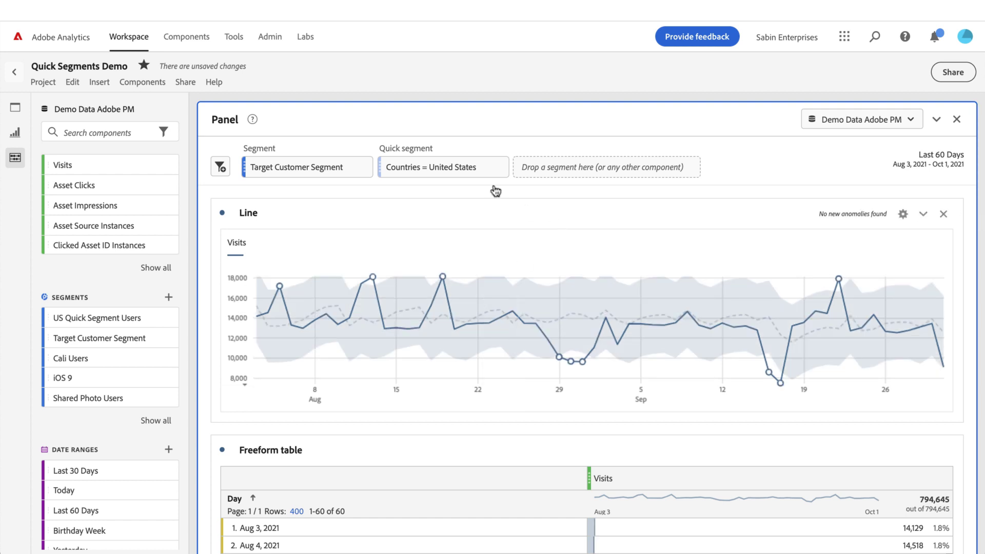
{"action": "mouse_move", "coordinate": [477, 174]}
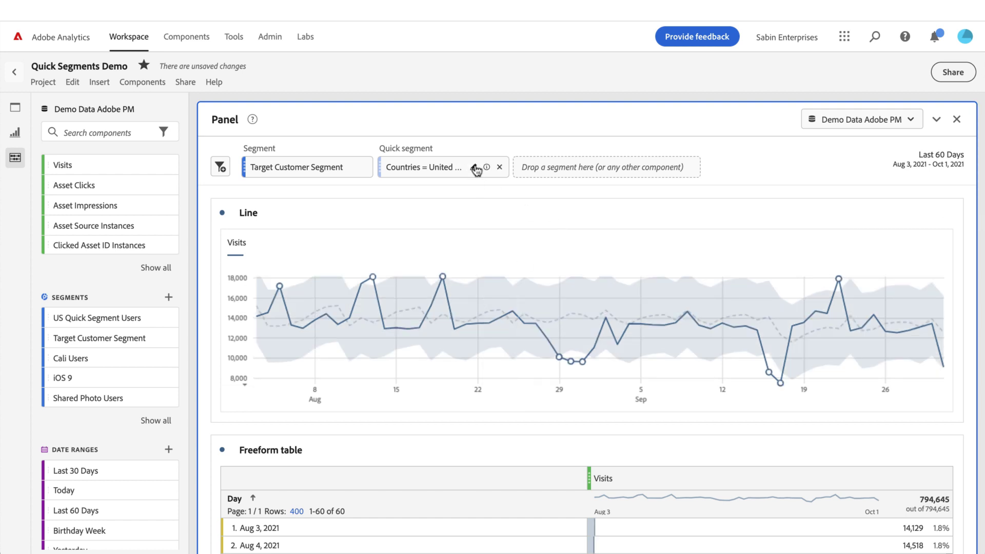
{"action": "left_click", "coordinate": [473, 166]}
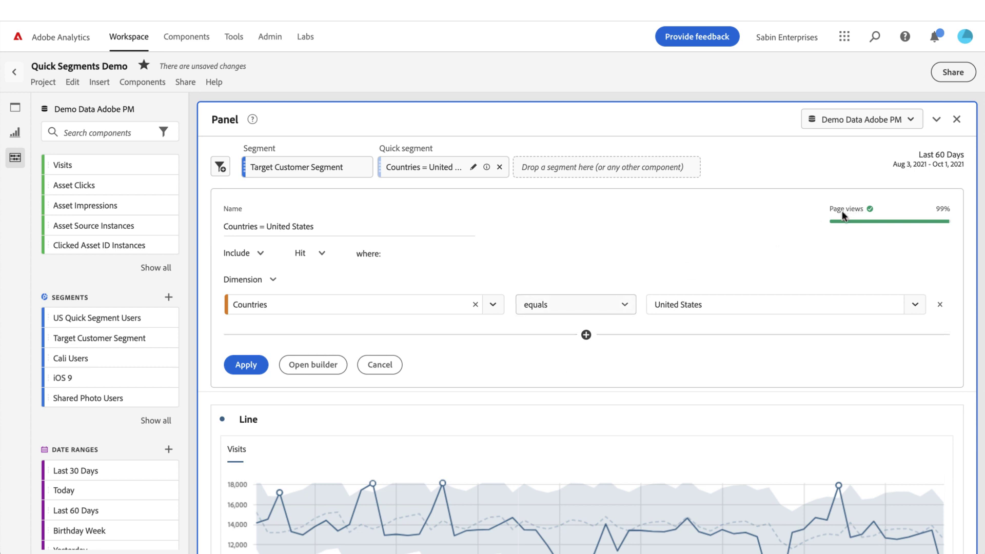
- Rename the quick segment to 'US Customer Test' and apply it
{"action": "mouse_move", "coordinate": [867, 210]}
{"action": "left_click", "coordinate": [326, 225]}
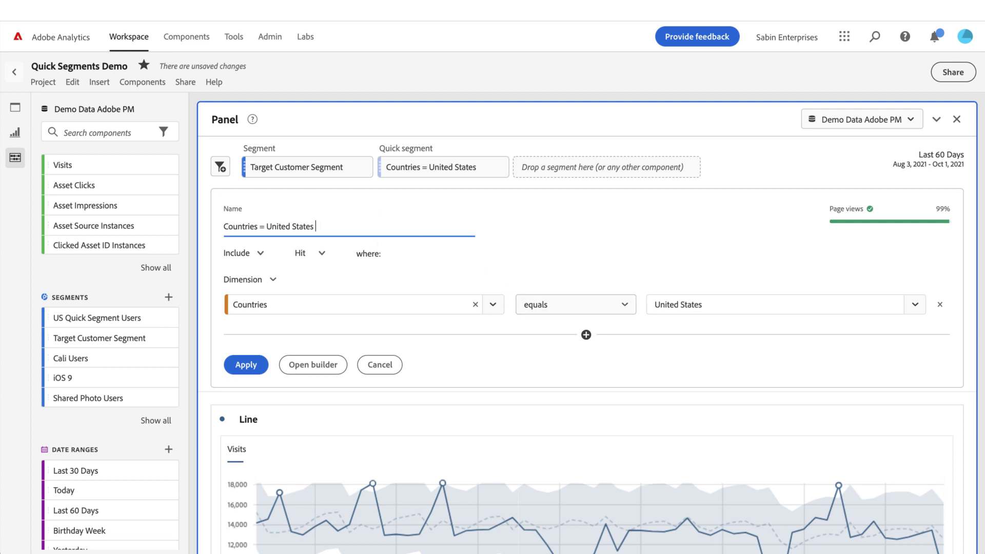
{"action": "type", "text": "Usdr"}
{"action": "key", "text": "ctrl+a"}
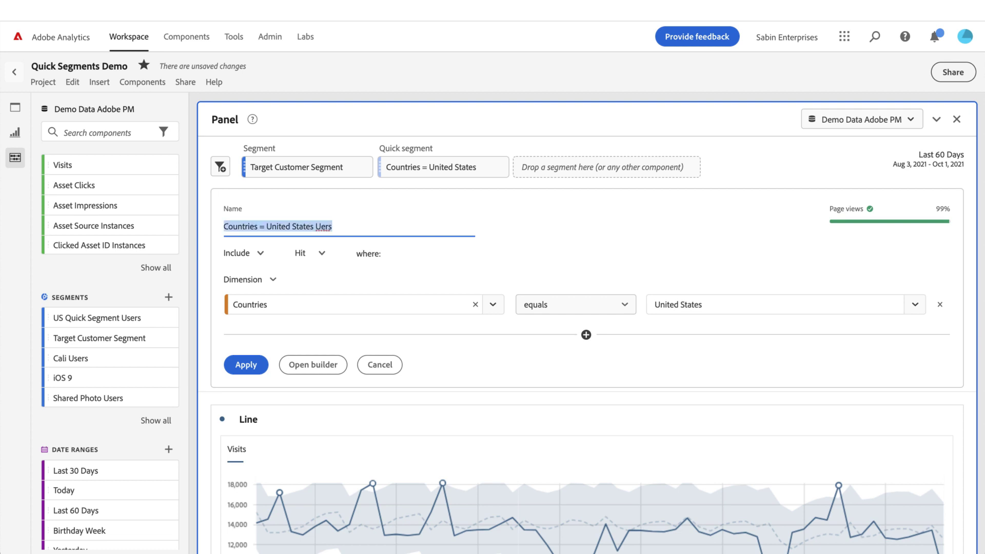
{"action": "type", "text": "US "}
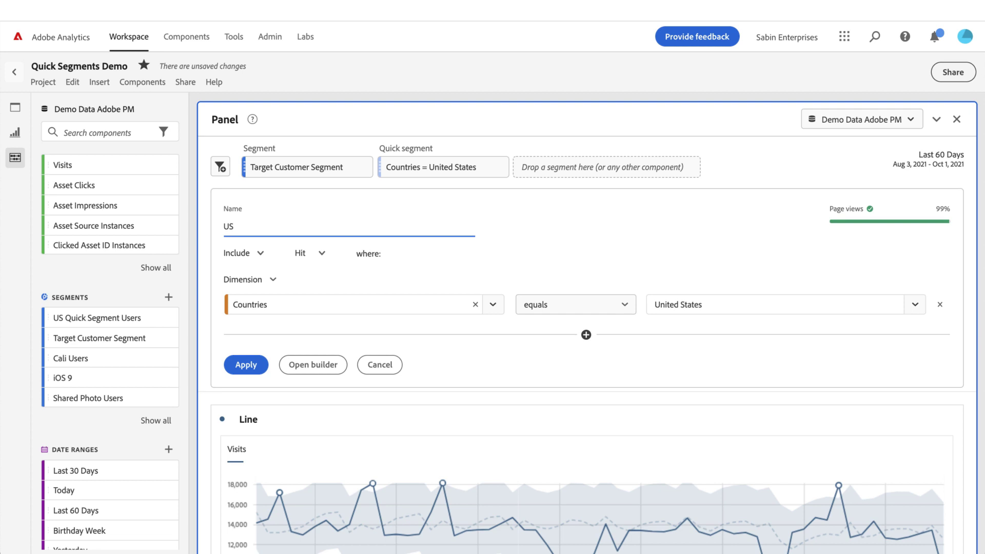
{"action": "type", "text": "CUstom"}
{"action": "type", "text": "ustomer Test"}
{"action": "left_click", "coordinate": [255, 366]}
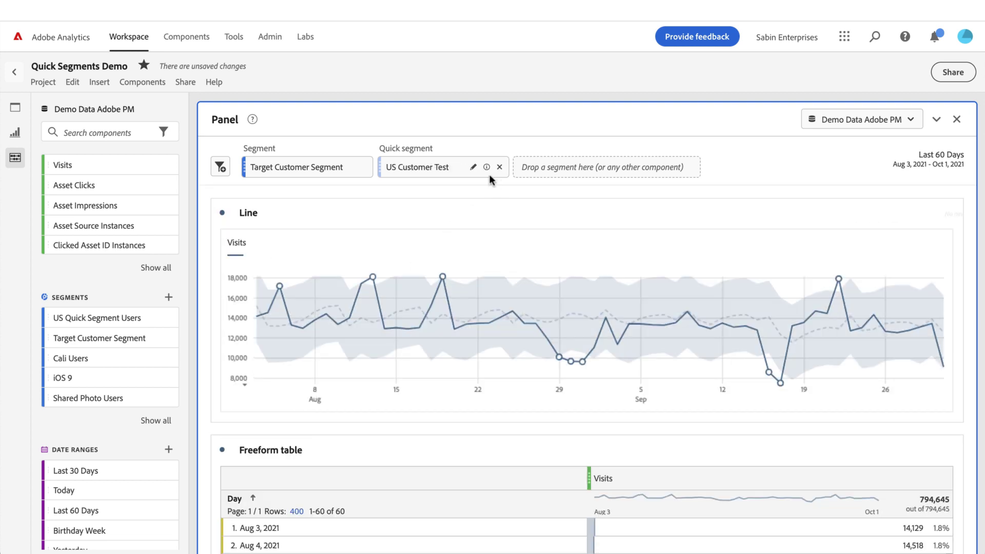
- Open US Customer Test in the full Segment builder, cancel unchanged, and reopen the quick editor
{"action": "left_click", "coordinate": [472, 168]}
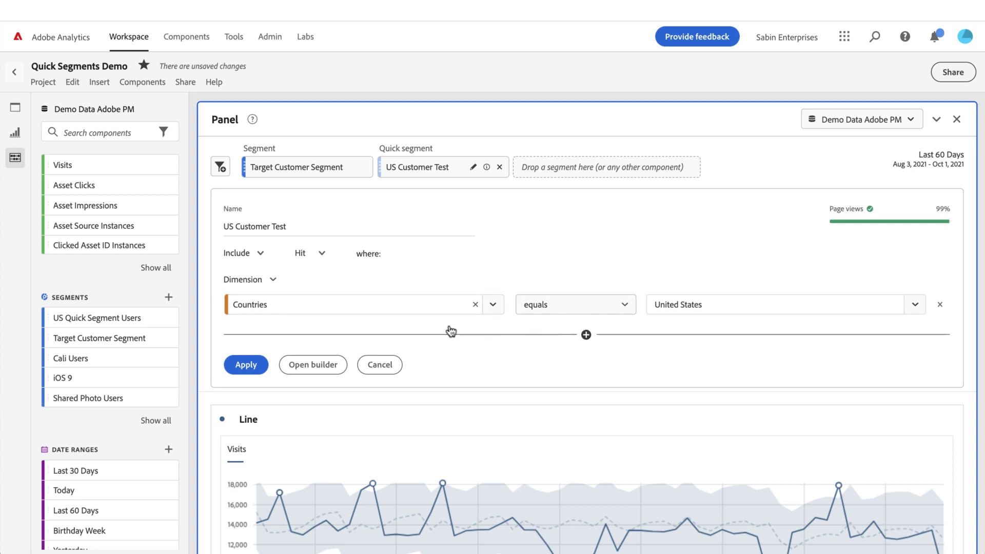
{"action": "left_click", "coordinate": [316, 365]}
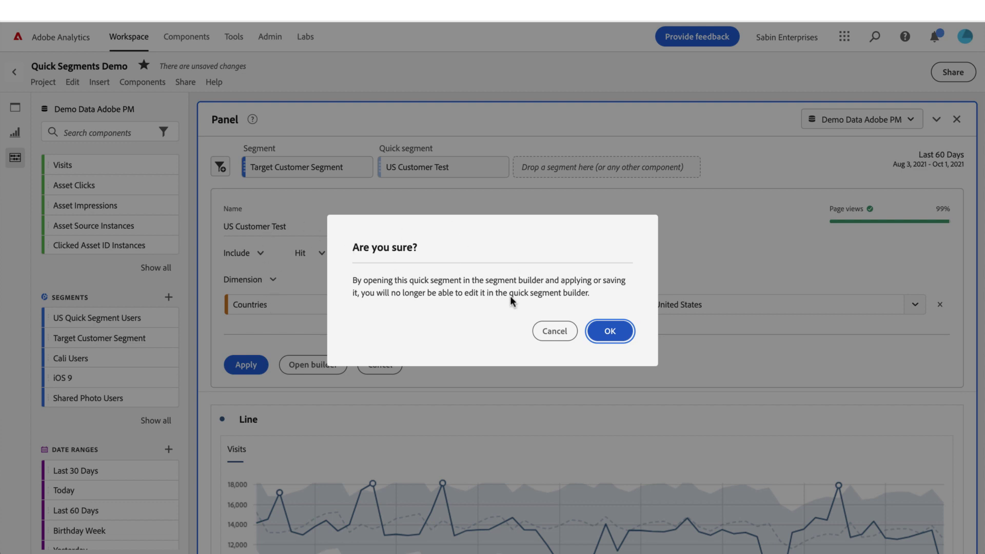
{"action": "left_click", "coordinate": [606, 331]}
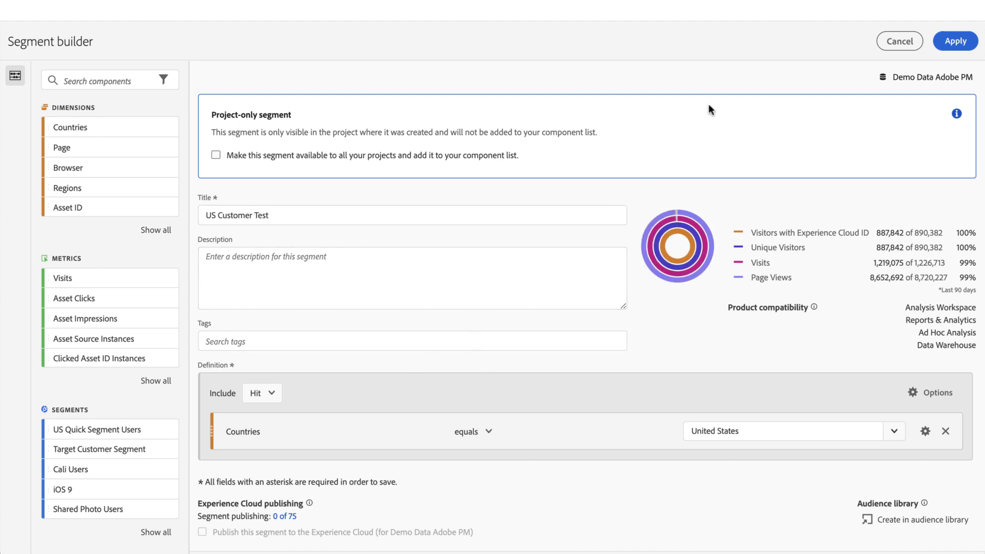
{"action": "left_click", "coordinate": [899, 41]}
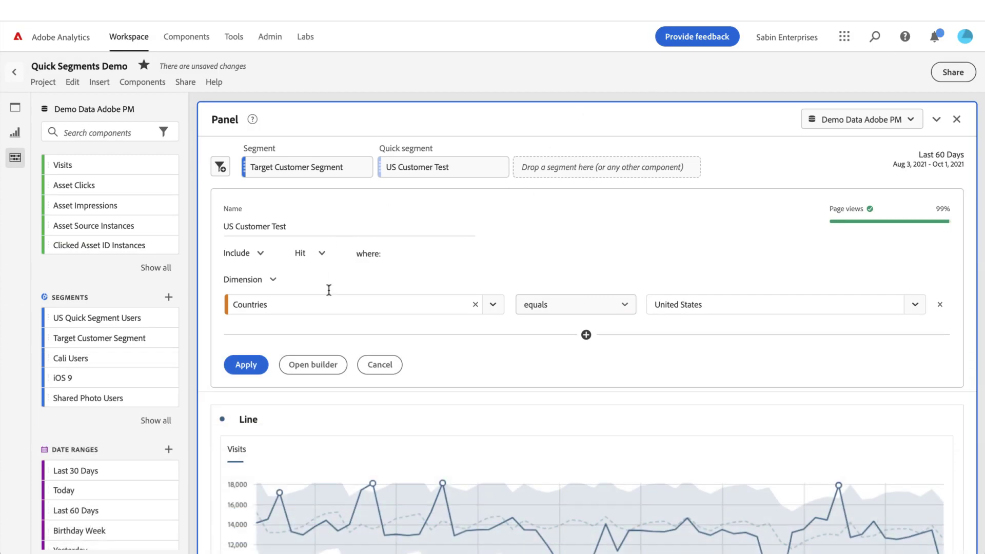
{"action": "left_click", "coordinate": [293, 363]}
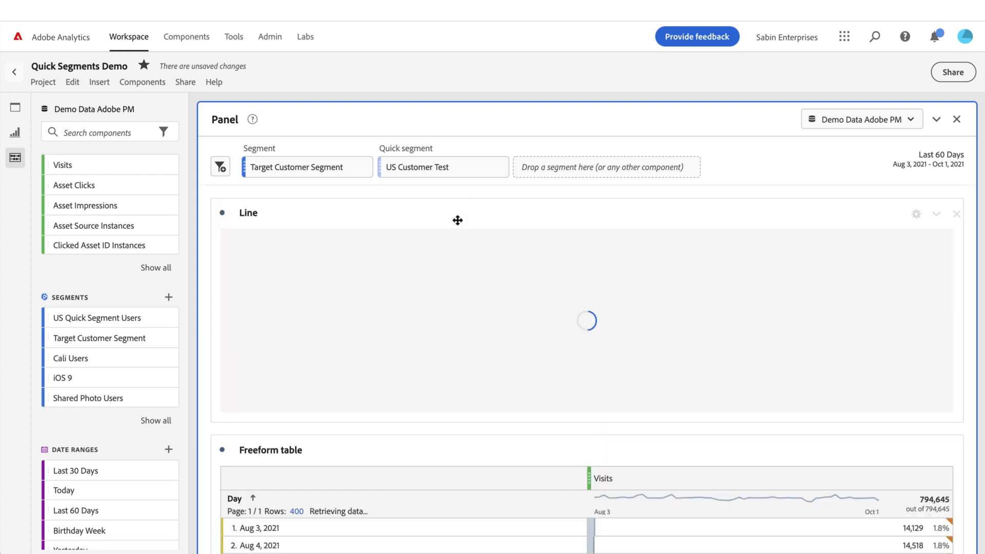
{"action": "left_click", "coordinate": [472, 167]}
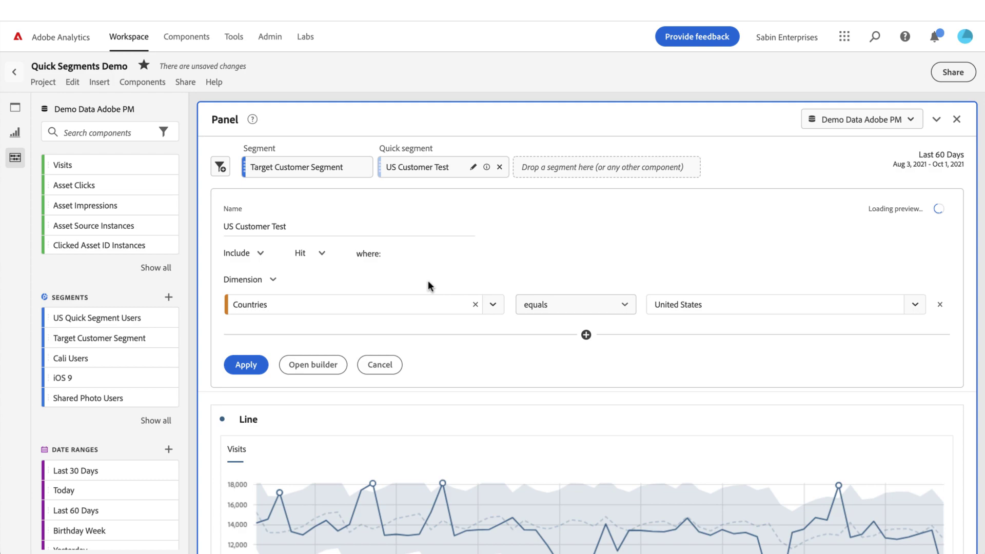
- Convert US Customer Test through the full Segment builder and apply it as a project segment
{"action": "left_click", "coordinate": [331, 361]}
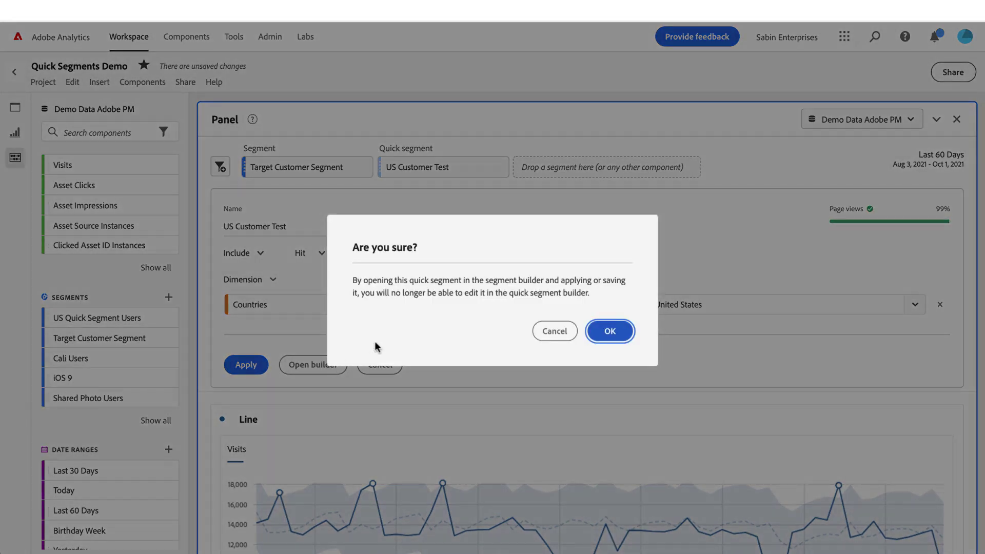
{"action": "left_click", "coordinate": [602, 331]}
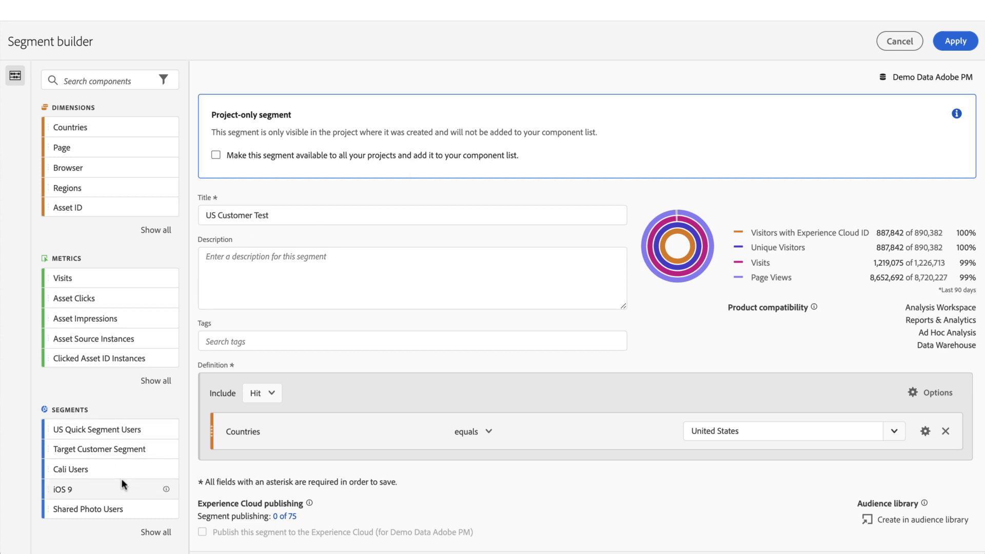
{"action": "left_click", "coordinate": [956, 41]}
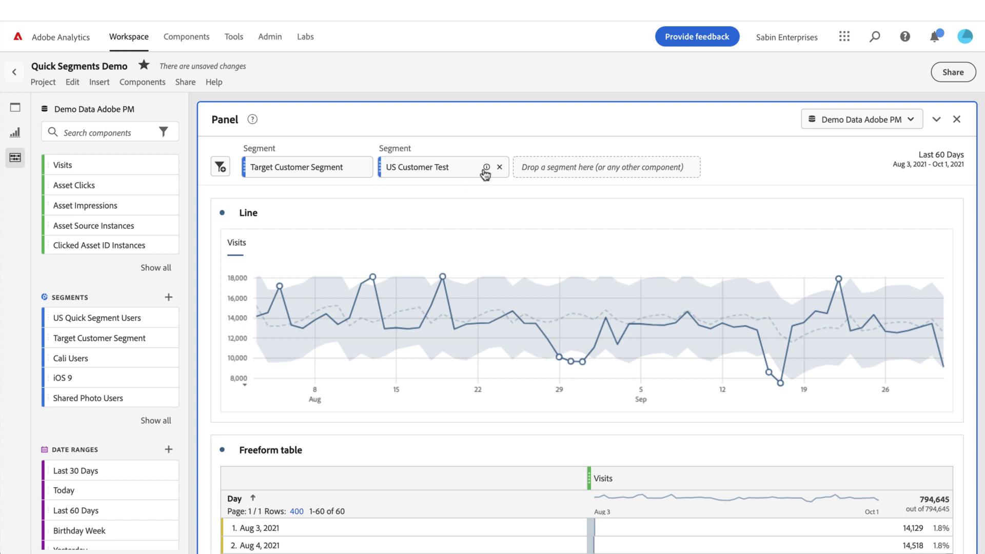
- Edit the US Customer Test segment to be available to all projects and save it
{"action": "mouse_move", "coordinate": [486, 168]}
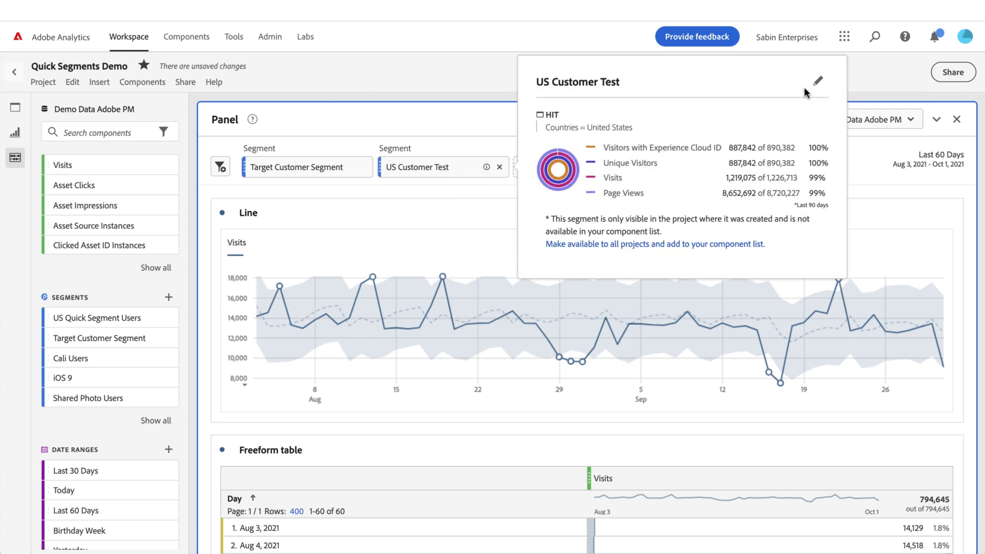
{"action": "left_click", "coordinate": [818, 81]}
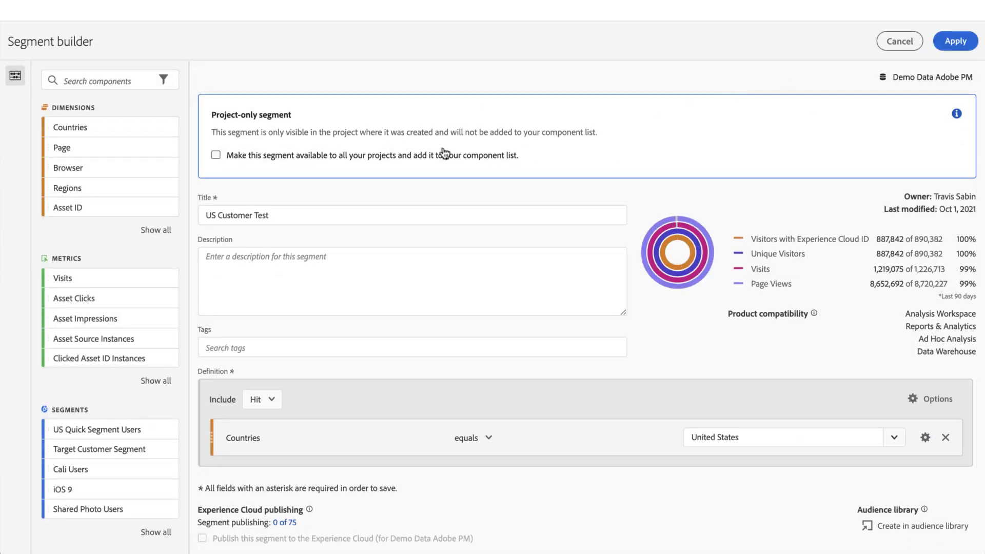
{"action": "left_click", "coordinate": [215, 156]}
{"action": "left_click", "coordinate": [898, 41]}
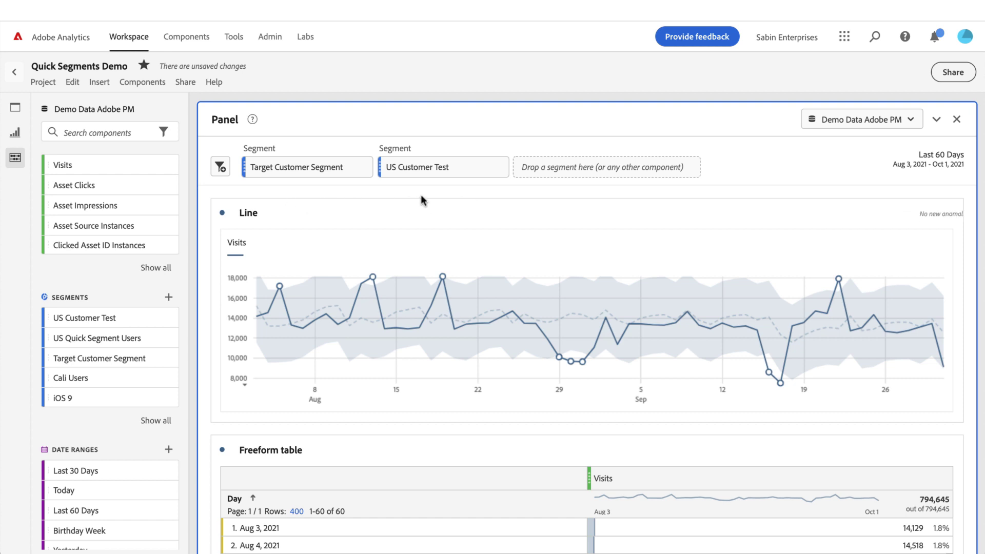
- Apply a quick segment where Visits is greater than or equal to 1, confirming despite no data
{"action": "left_click", "coordinate": [220, 166]}
{"action": "left_click_drag", "start_coordinate": [121, 164], "coordinate": [315, 336]}
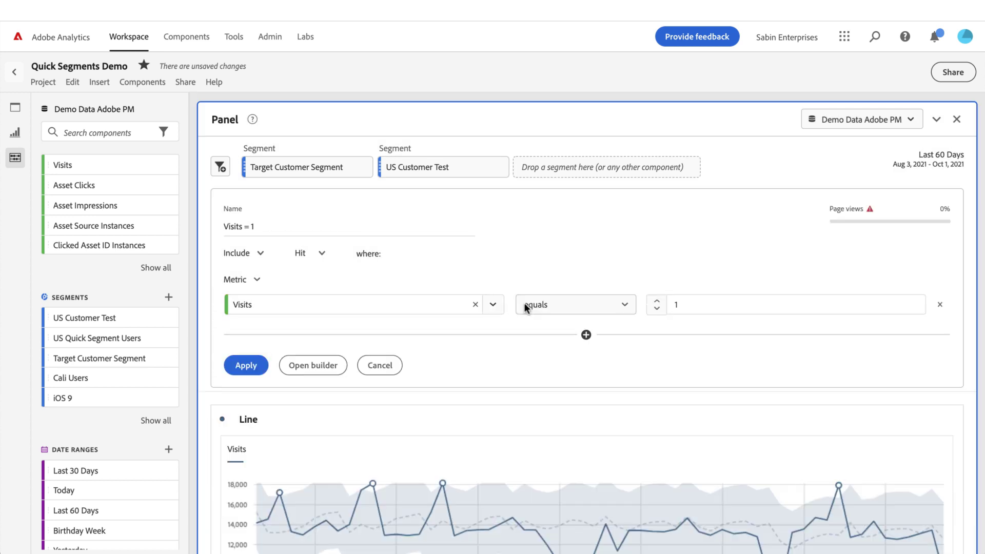
{"action": "left_click", "coordinate": [598, 306]}
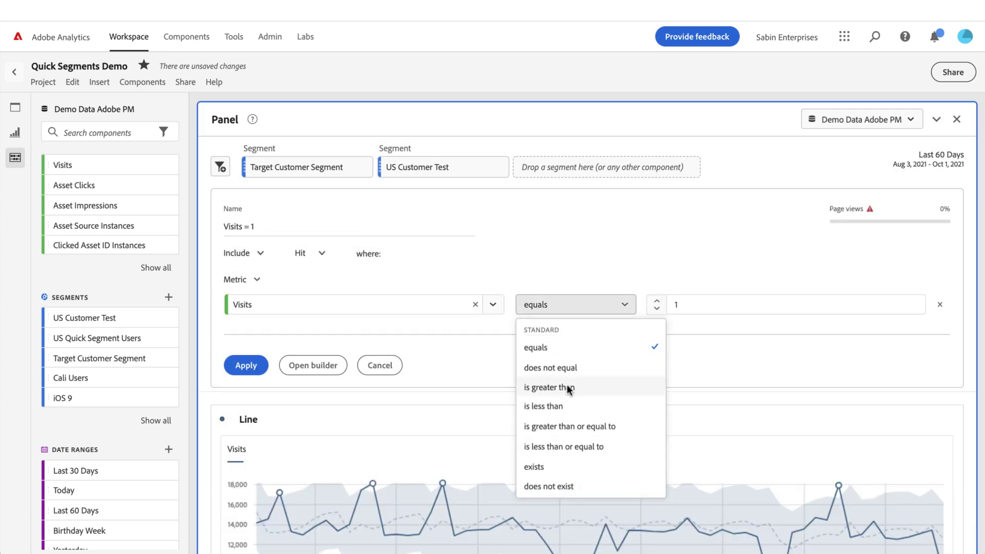
{"action": "left_click", "coordinate": [559, 426]}
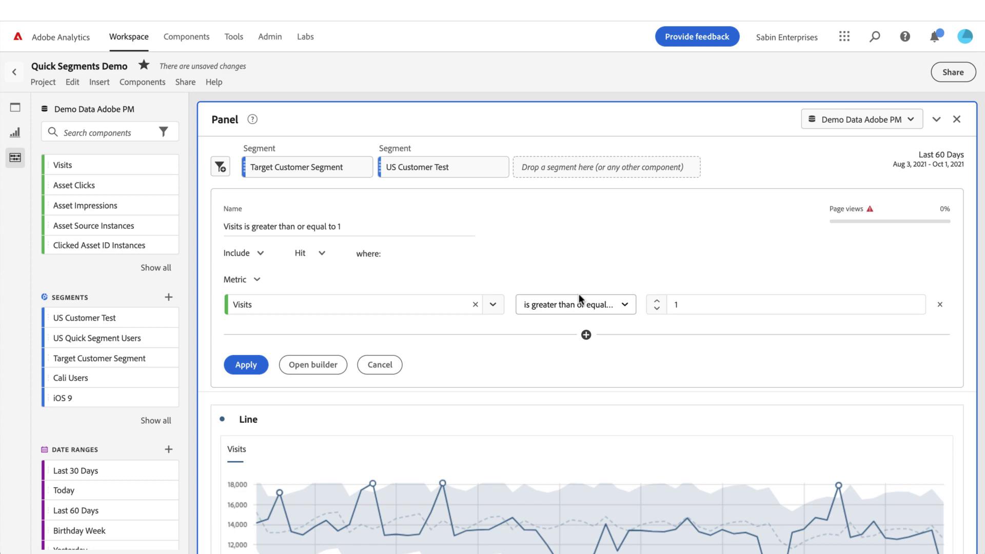
{"action": "left_click", "coordinate": [247, 365]}
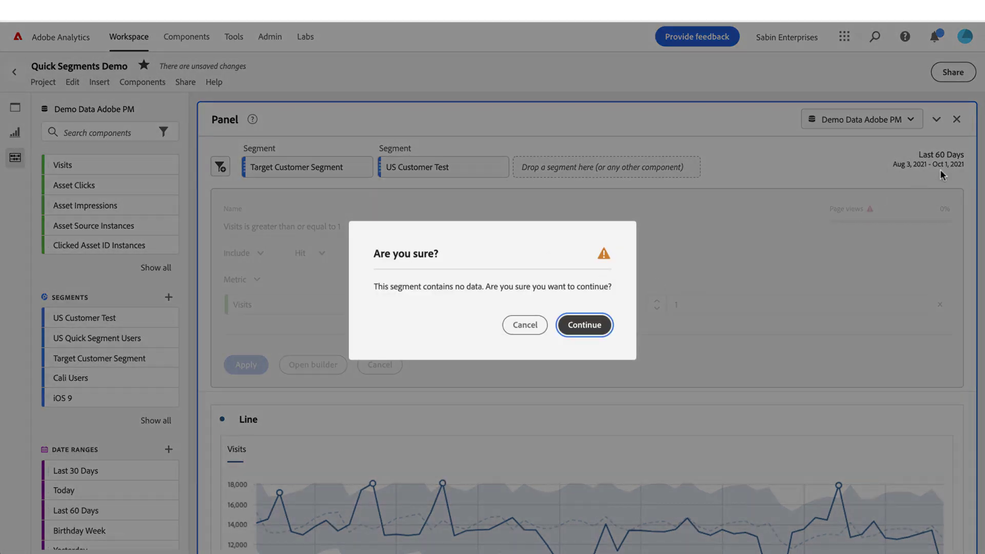
{"action": "left_click", "coordinate": [585, 325]}
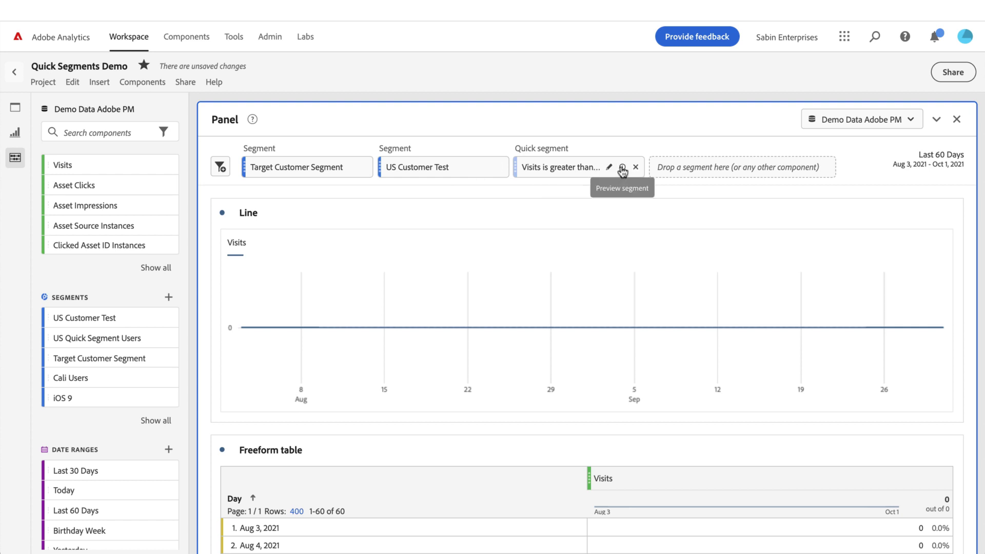
{"action": "left_click", "coordinate": [623, 167]}
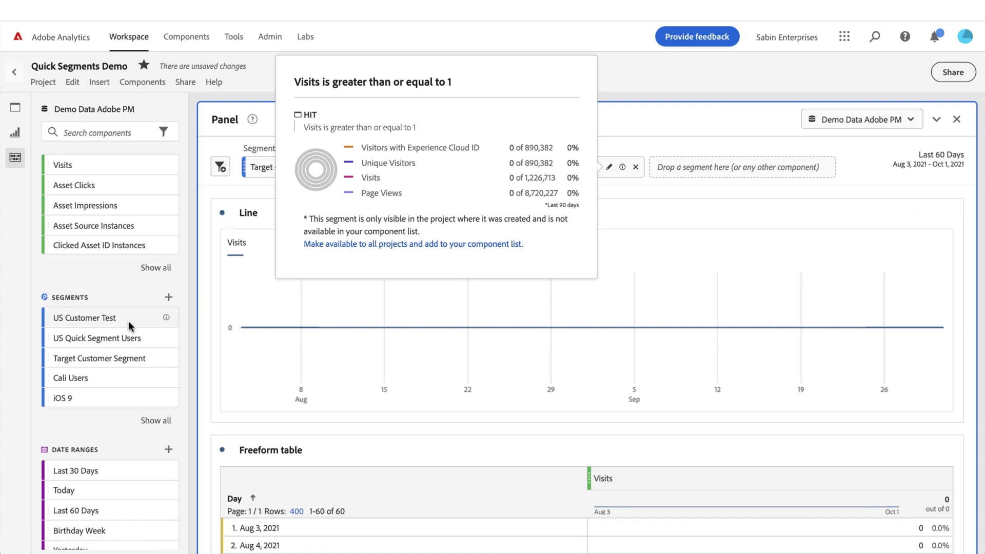
{"action": "left_click", "coordinate": [649, 128]}
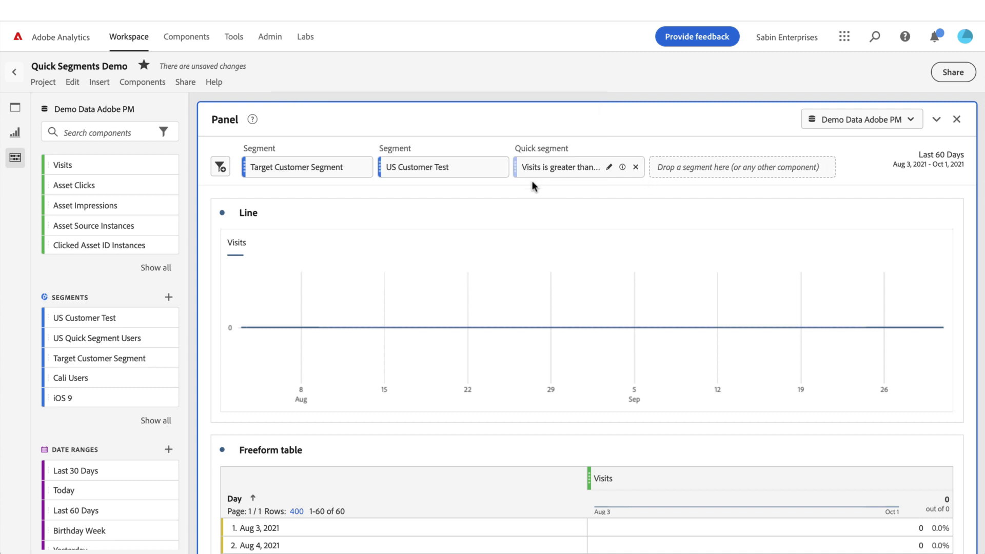
- Apply a quick segment where Browser contains 'chrome' to the panel
{"action": "left_click", "coordinate": [220, 167]}
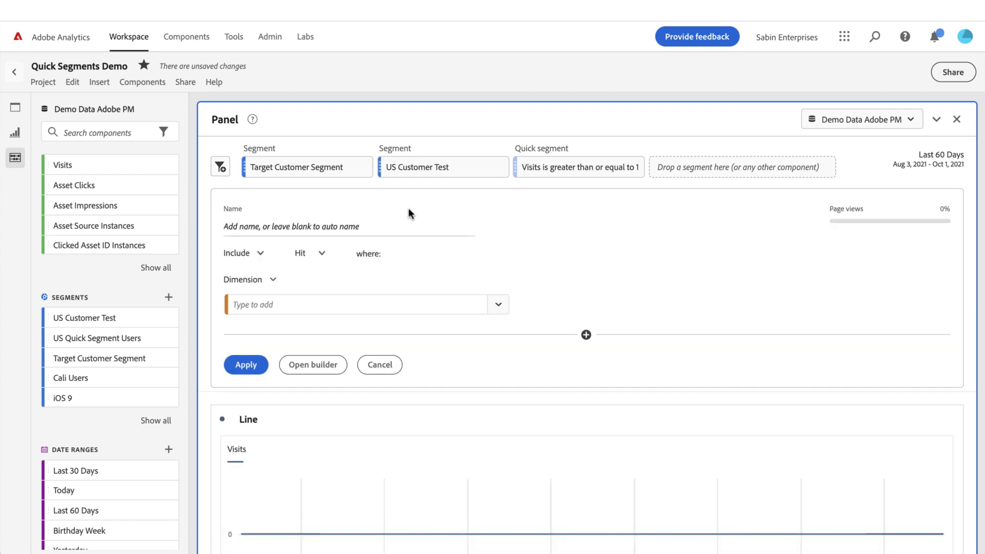
{"action": "scroll", "coordinate": [116, 283], "scroll_direction": "up", "scroll_amount": 4}
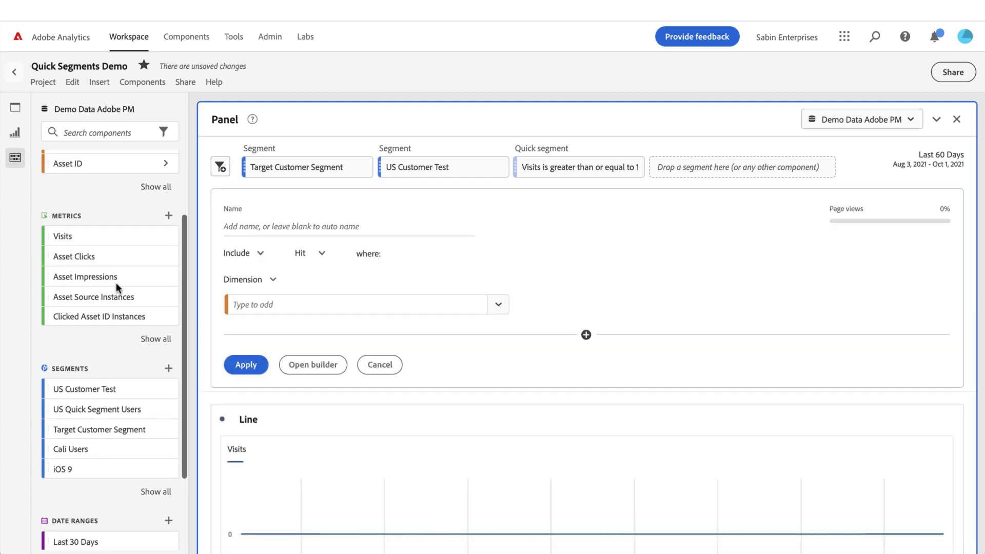
{"action": "left_click_drag", "start_coordinate": [104, 221], "coordinate": [356, 288]}
{"action": "left_click", "coordinate": [621, 306]}
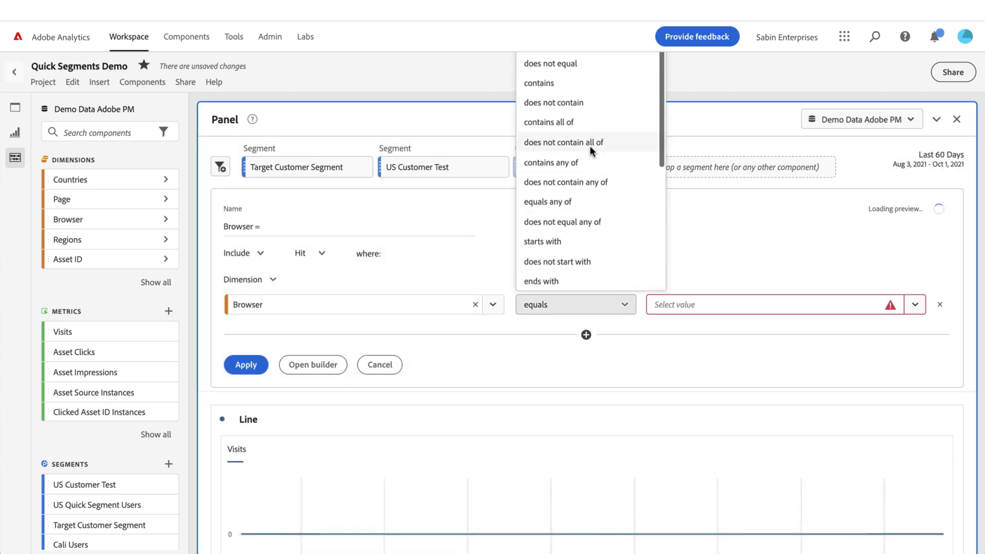
{"action": "left_click", "coordinate": [568, 101]}
{"action": "left_click", "coordinate": [664, 303]}
{"action": "type", "text": "chrome"}
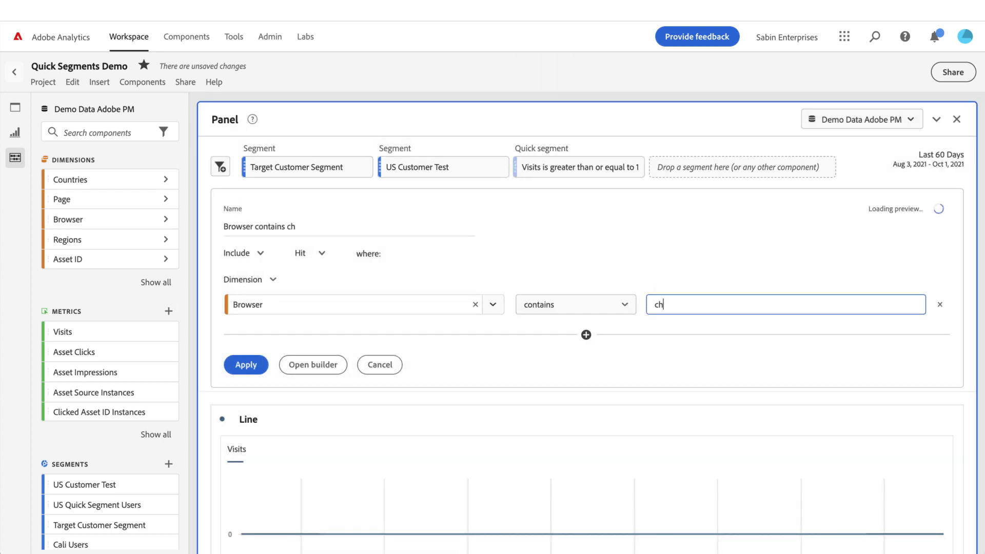
{"action": "left_click", "coordinate": [254, 364]}
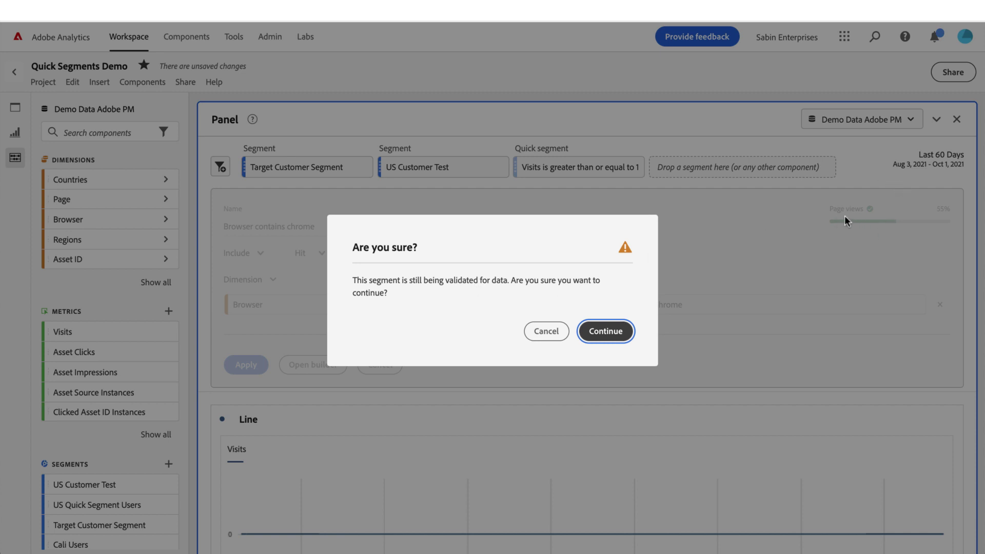
{"action": "left_click", "coordinate": [598, 331]}
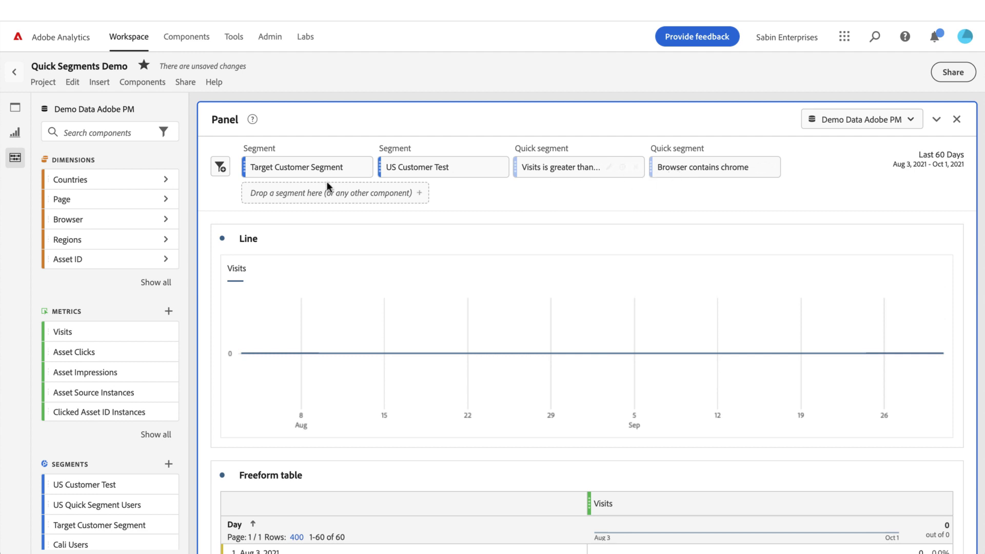
- Open a blank quick segment form that includes hits and has an empty dimension rule
{"action": "left_click", "coordinate": [222, 166]}
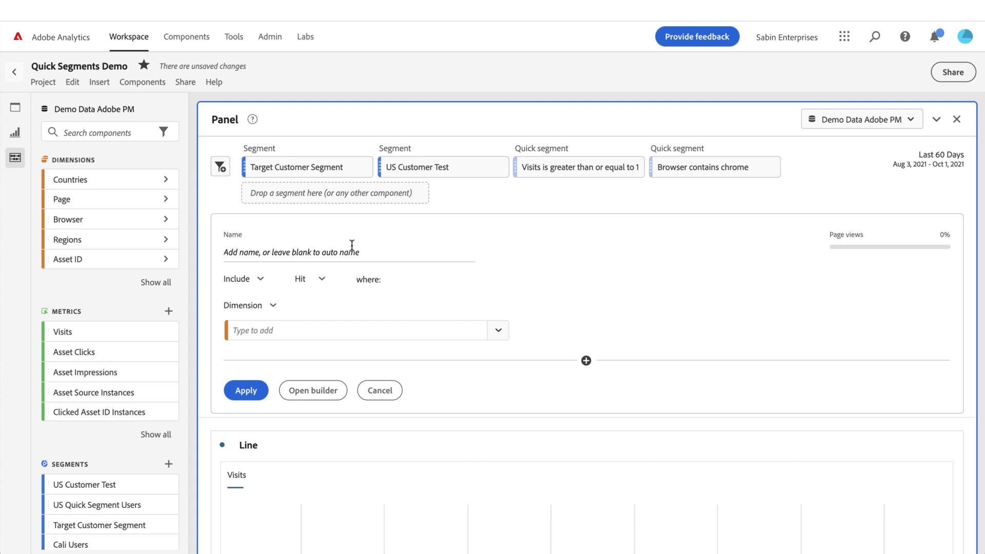
{"action": "scroll", "coordinate": [352, 245], "scroll_direction": "down", "scroll_amount": 1}
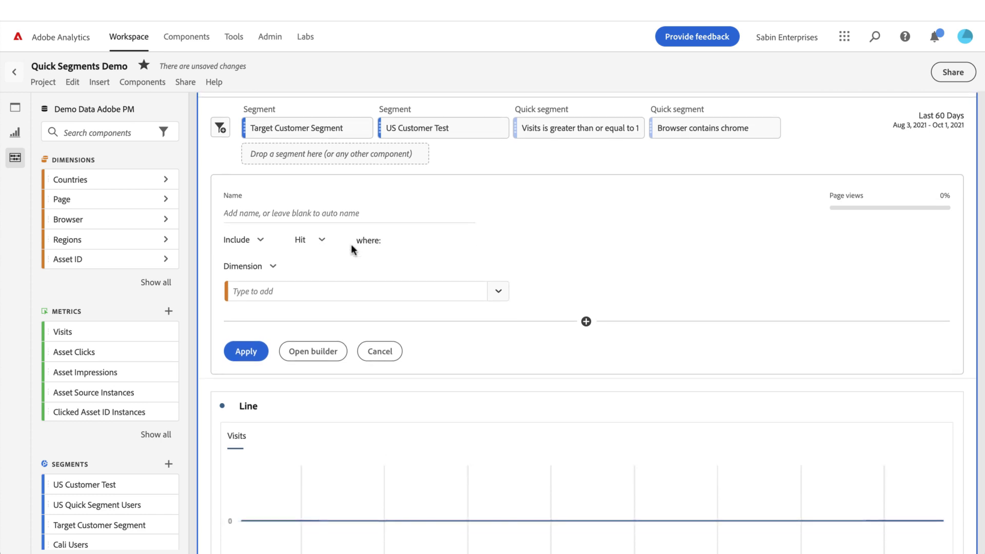